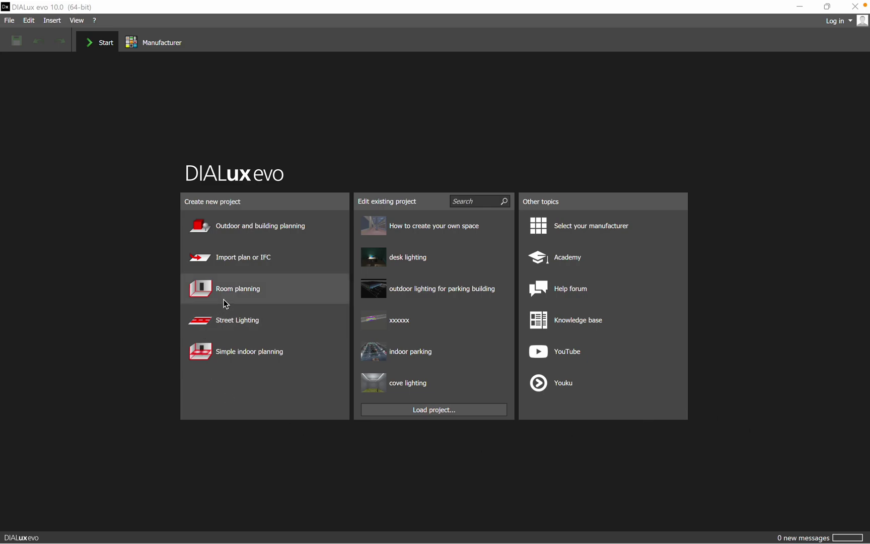
Start a new room planning project with a 5 m room height.
click(272, 287)
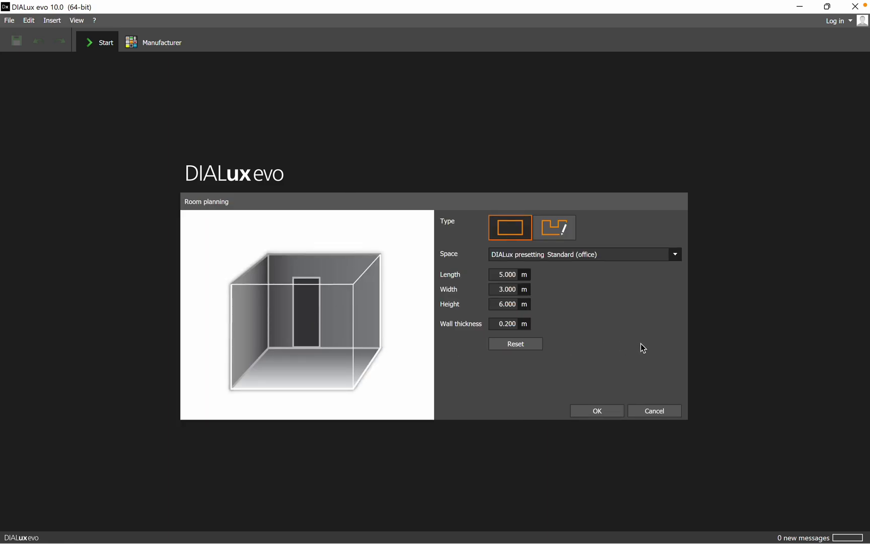
click(504, 305)
key(BackSpace)
text(0)
key(shift+Tab)
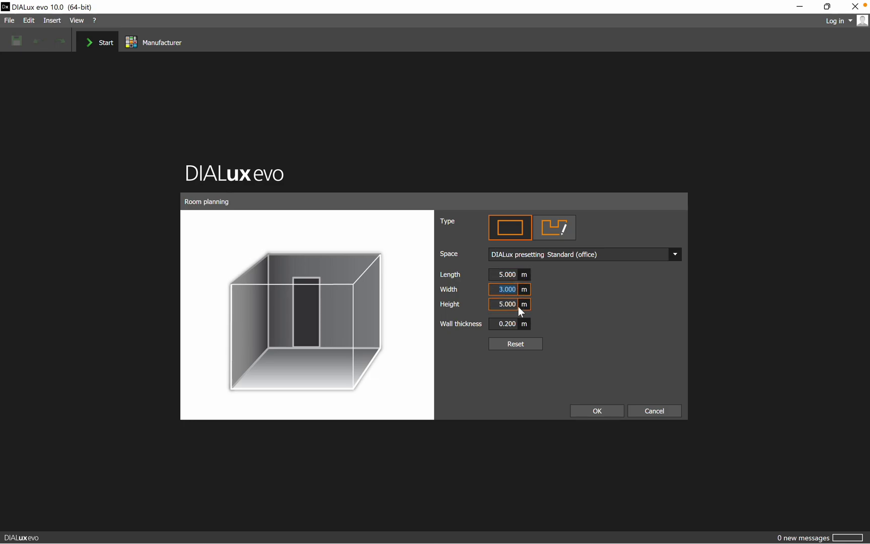
click(503, 289)
Set the room's space to Educational buildings with the Stairs application.
click(679, 256)
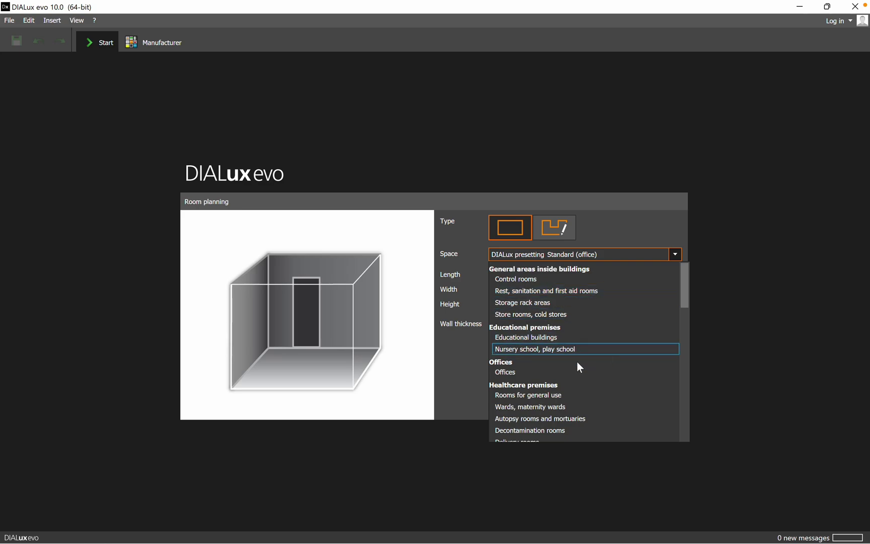
click(564, 339)
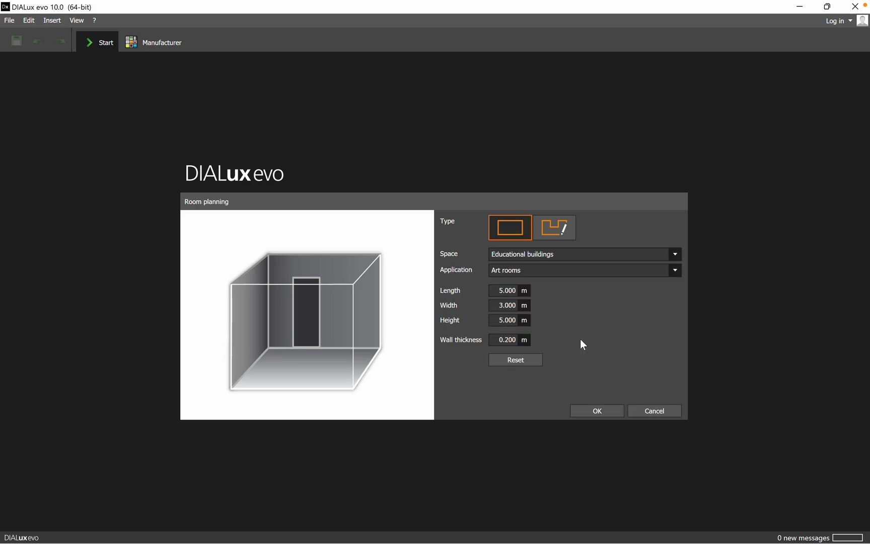
click(675, 272)
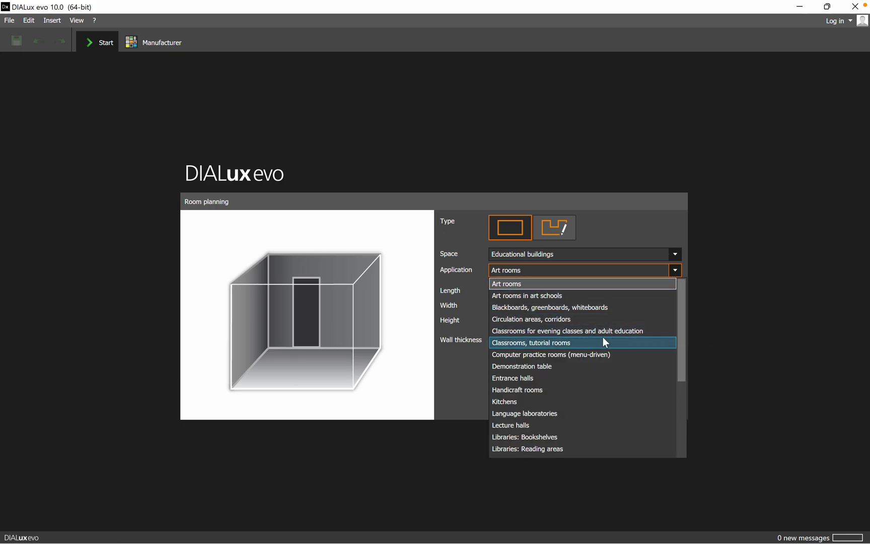
scroll(604, 340, down, 2)
scroll(604, 347, down, 1)
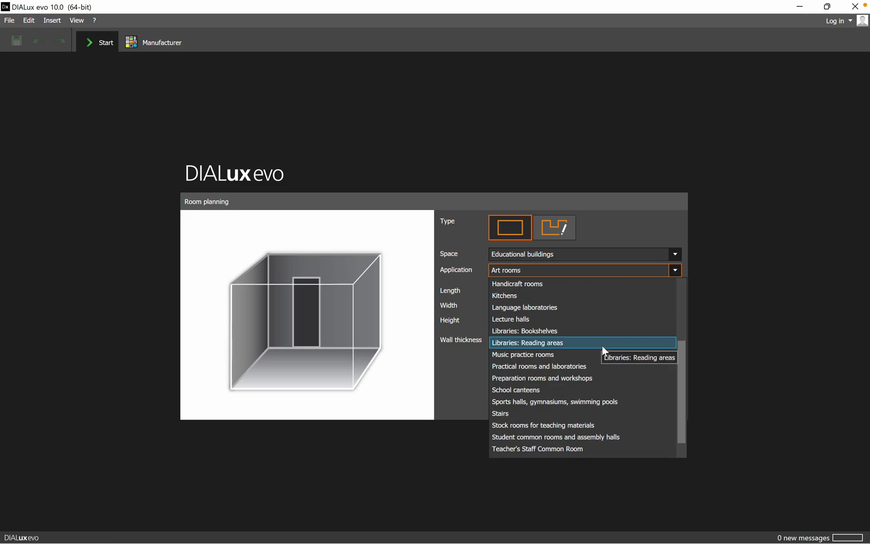
click(507, 417)
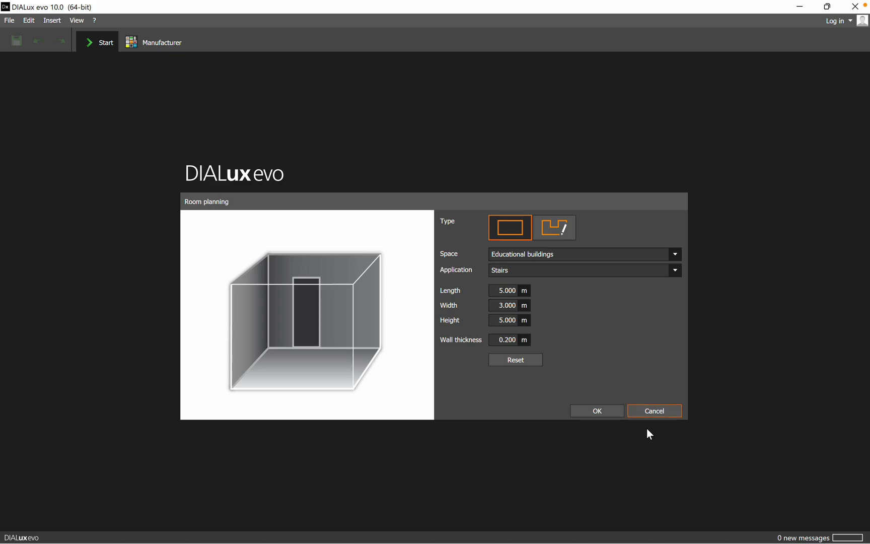
Create the 5 × 3 × 5 m room and check it in 3D before returning to the 2D plan.
click(602, 409)
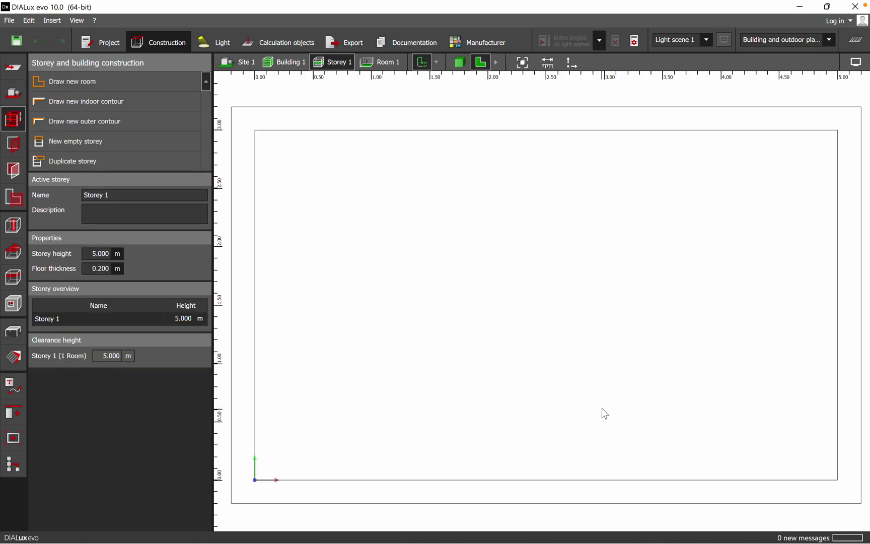
scroll(546, 300, down, 2)
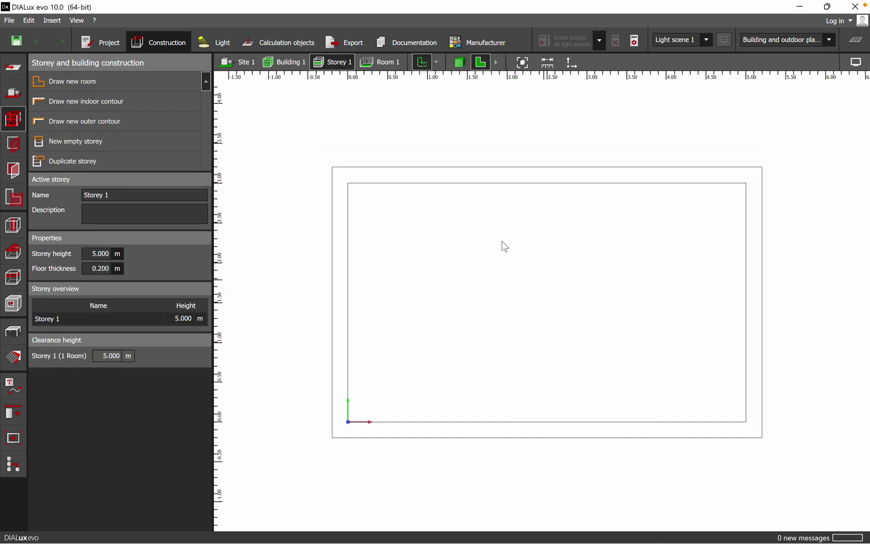
click(459, 62)
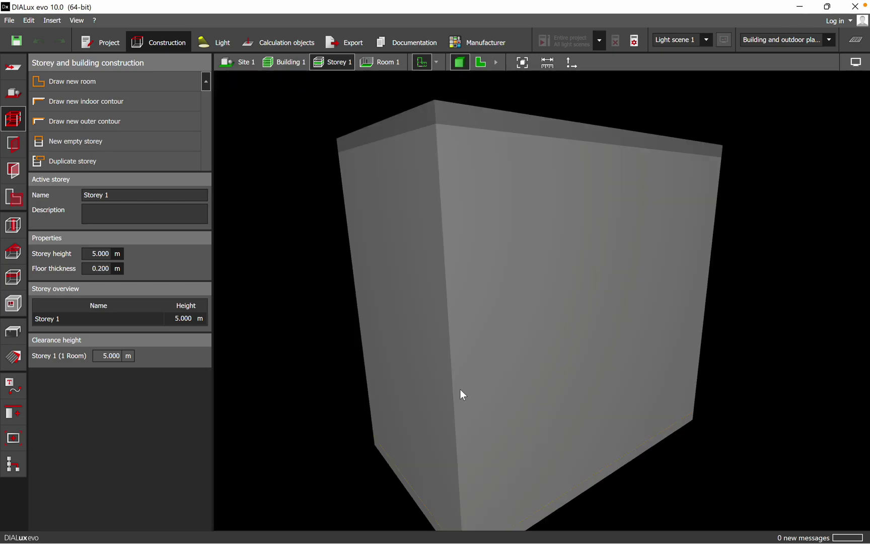
mouse_move(460, 389)
mouse_down()
mouse_move(531, 453)
mouse_move(468, 490)
mouse_move(583, 420)
mouse_move(500, 384)
mouse_move(481, 329)
mouse_move(602, 356)
mouse_up()
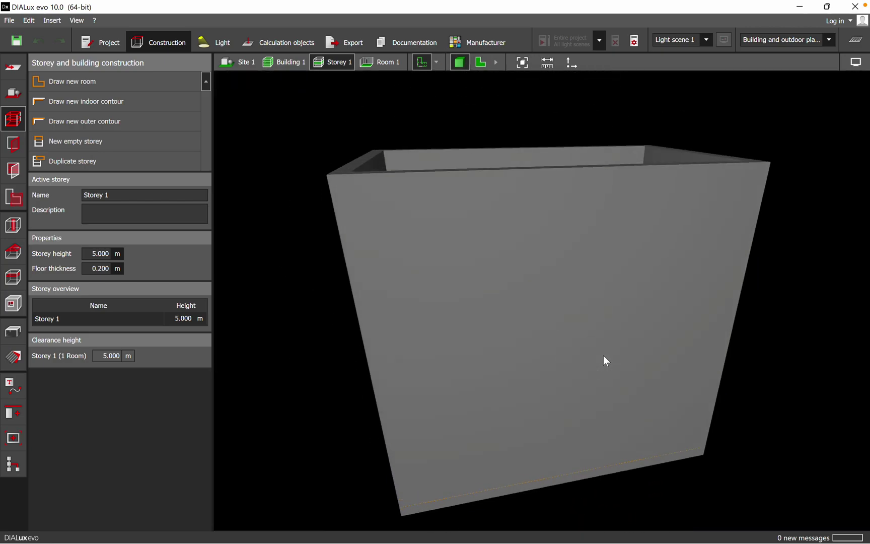
click(480, 62)
Replace the storey name Storey 1 with Staircase.
click(126, 195)
key(BackSpace)
text(Stair)
key(BackSpace)
key(BackSpace)
text(ircase)
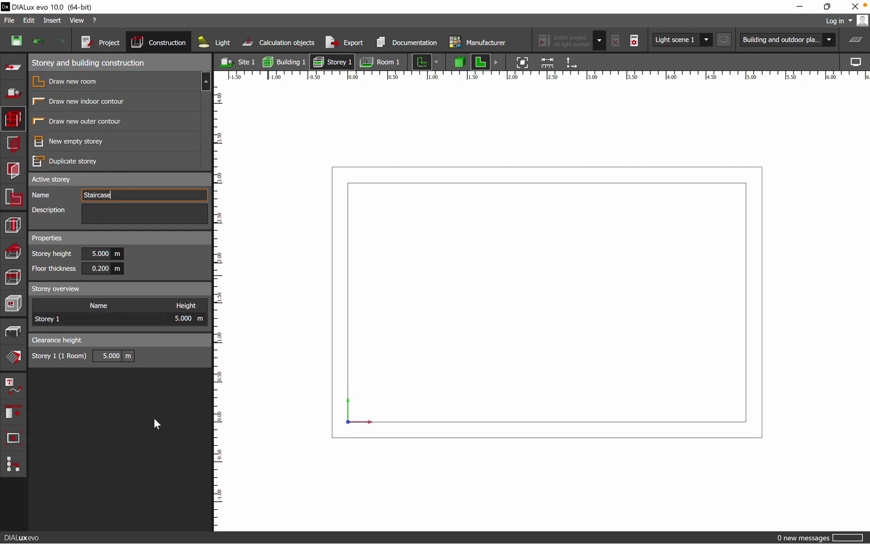
Review Room 1's Educational buildings / Stairs utilisation profile requiring 150 lx.
click(146, 215)
click(18, 203)
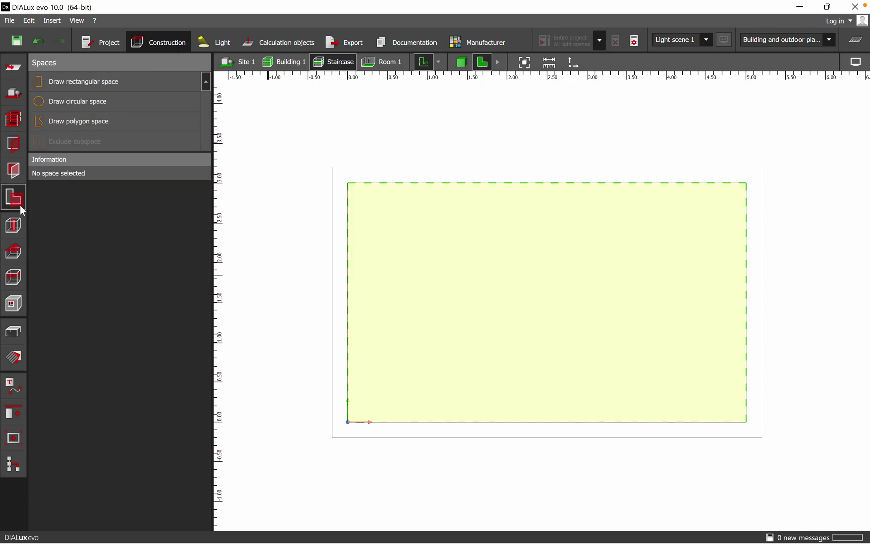
click(540, 290)
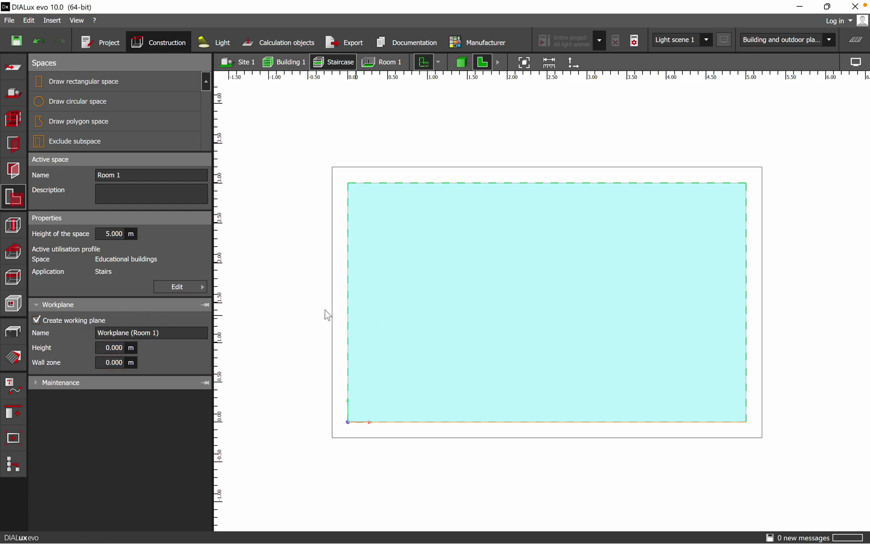
click(203, 290)
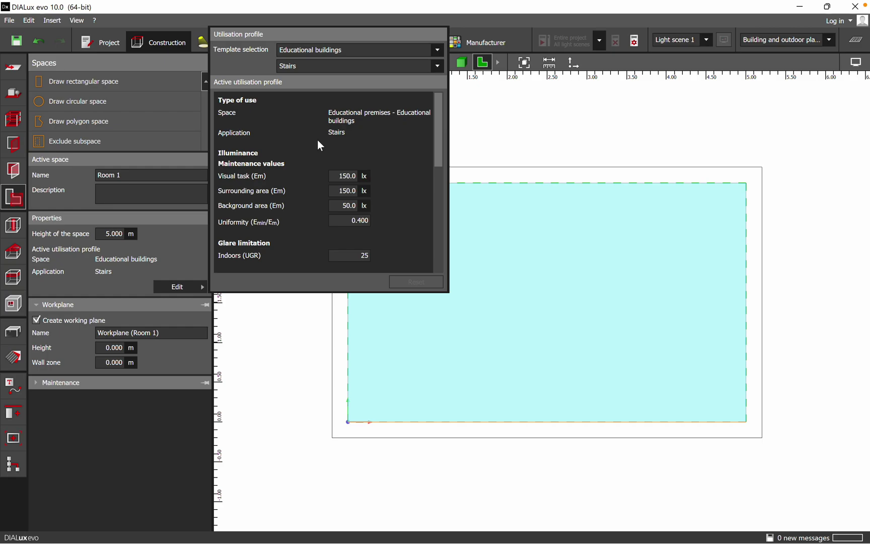
click(676, 127)
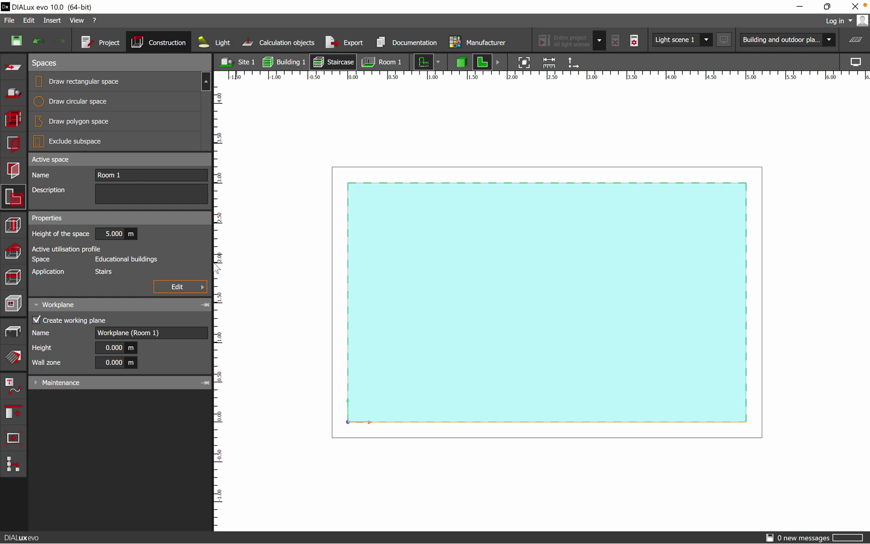
Open the DIALux evo object catalog from Furniture and objects.
click(15, 339)
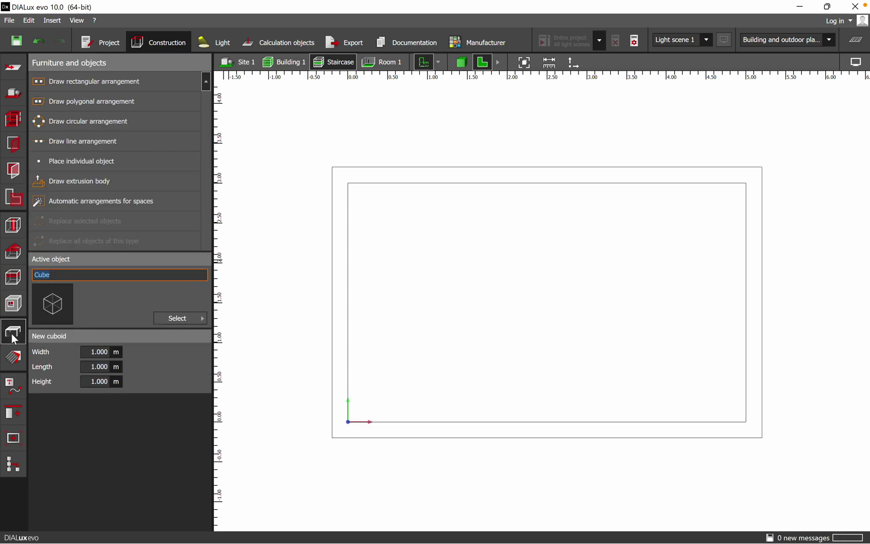
click(171, 317)
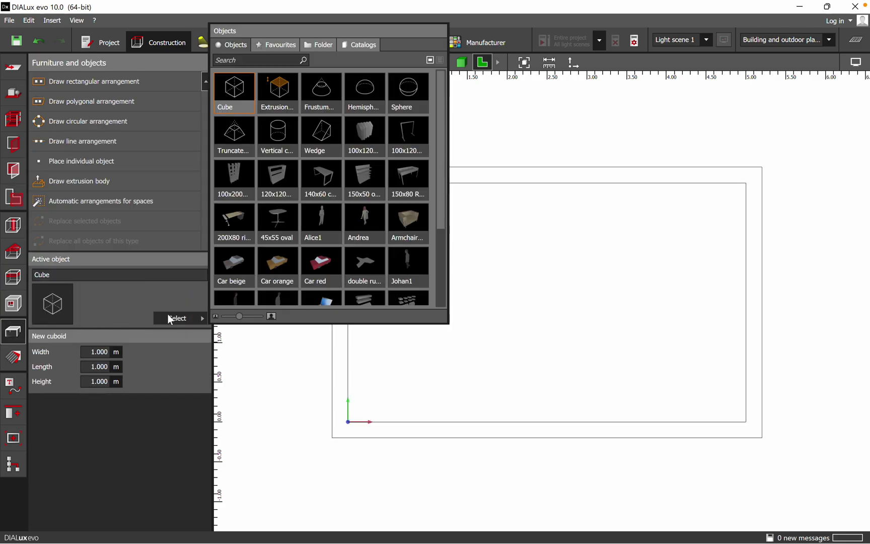
click(364, 45)
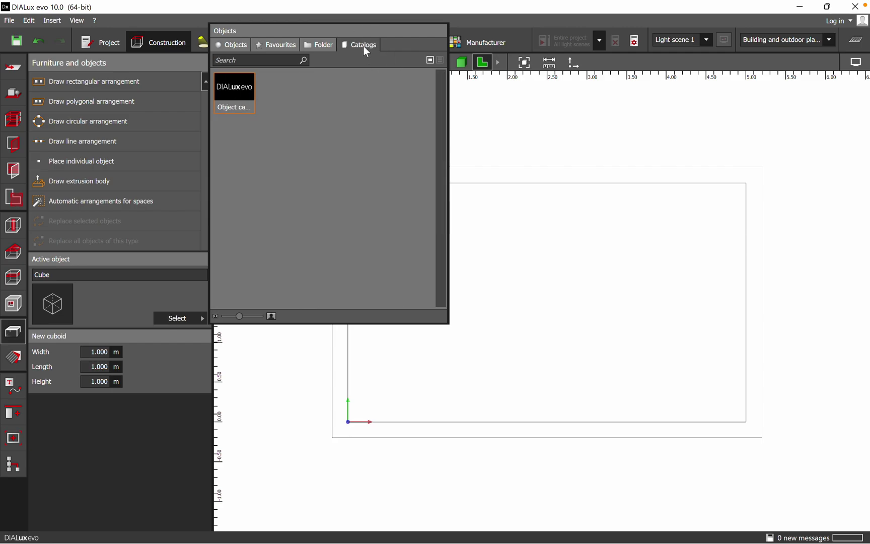
double_click(227, 89)
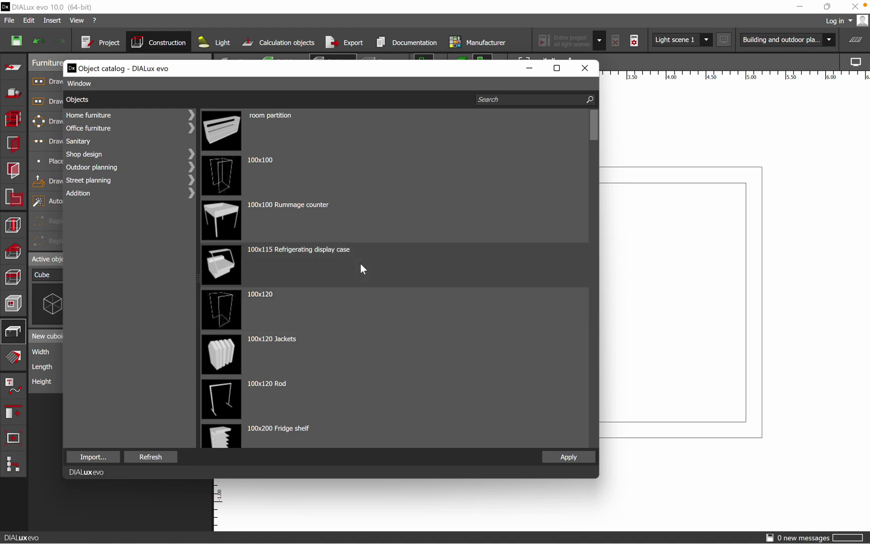
Scroll down the catalog and pick the 'double running, opposed' staircase.
scroll(437, 267, down, 3)
scroll(436, 266, down, 3)
scroll(436, 266, down, 3)
scroll(436, 266, down, 3)
scroll(433, 261, down, 3)
scroll(432, 261, down, 3)
scroll(433, 261, down, 3)
scroll(433, 260, down, 3)
scroll(434, 266, down, 3)
scroll(434, 267, down, 3)
scroll(434, 267, down, 3)
scroll(434, 267, down, 3)
scroll(433, 267, down, 3)
scroll(433, 268, down, 3)
scroll(433, 268, down, 3)
scroll(433, 268, down, 3)
scroll(432, 267, down, 3)
scroll(432, 267, down, 3)
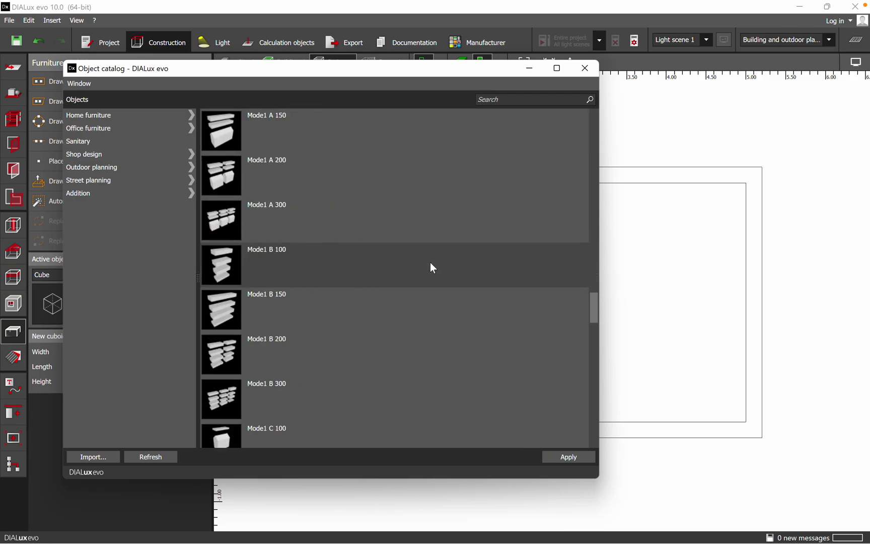
scroll(430, 262, down, 3)
scroll(430, 263, down, 3)
scroll(431, 262, down, 3)
scroll(430, 263, down, 3)
scroll(430, 263, down, 3)
scroll(430, 263, down, 3)
scroll(430, 264, down, 3)
scroll(430, 263, down, 3)
scroll(430, 264, down, 3)
scroll(431, 264, down, 3)
scroll(430, 265, down, 3)
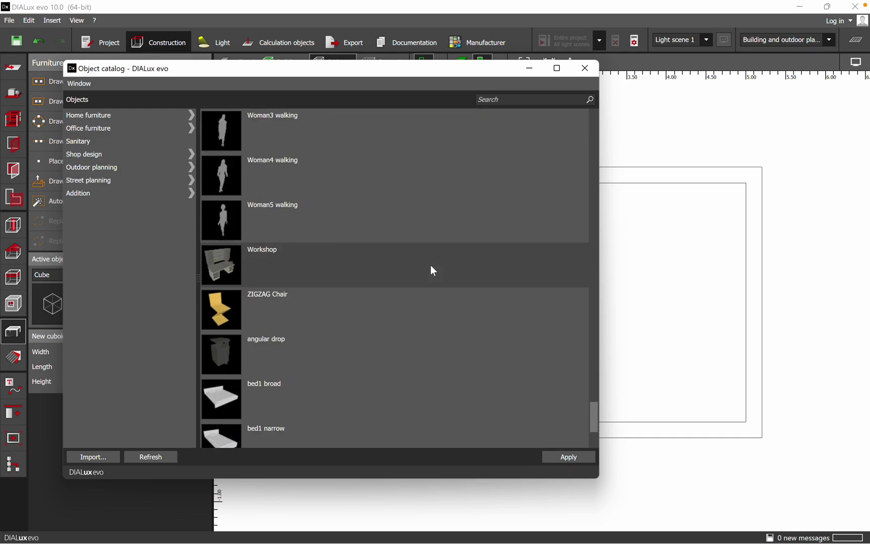
scroll(431, 265, down, 3)
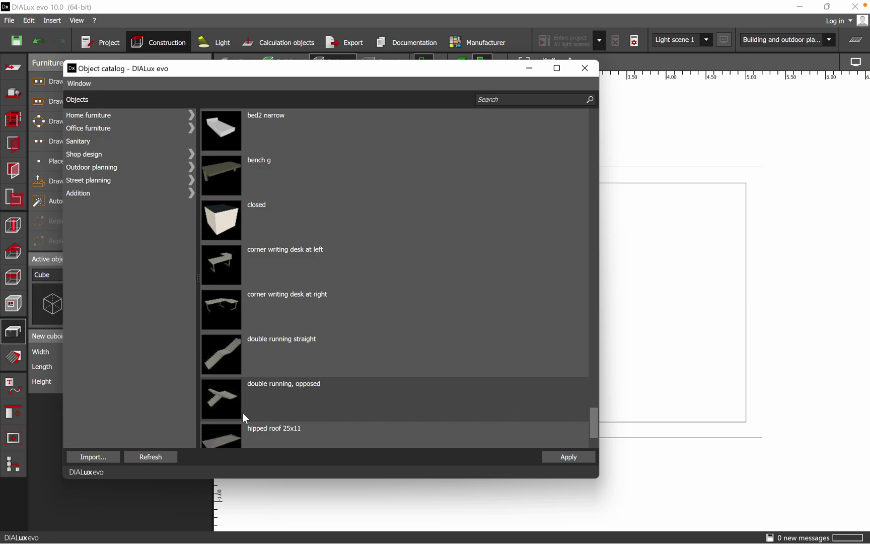
click(220, 401)
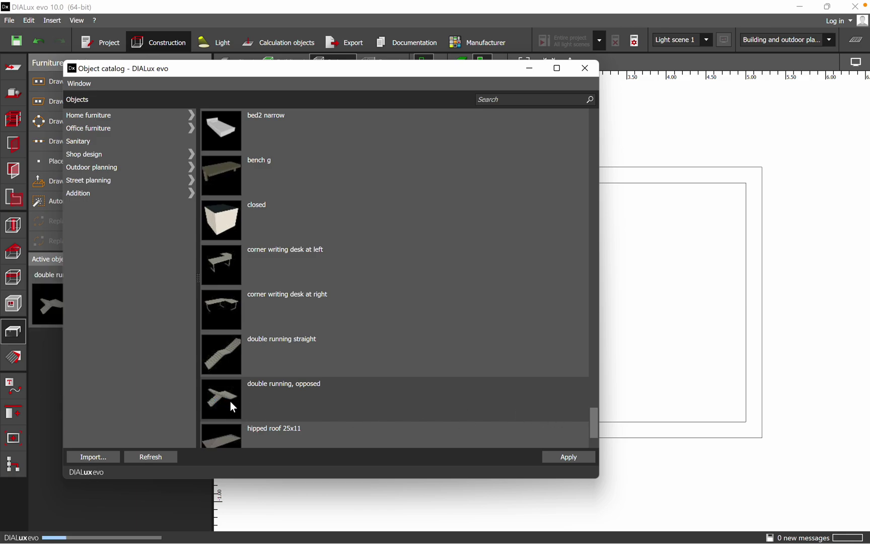
Place the double running, opposed staircase inside the room plan.
click(529, 68)
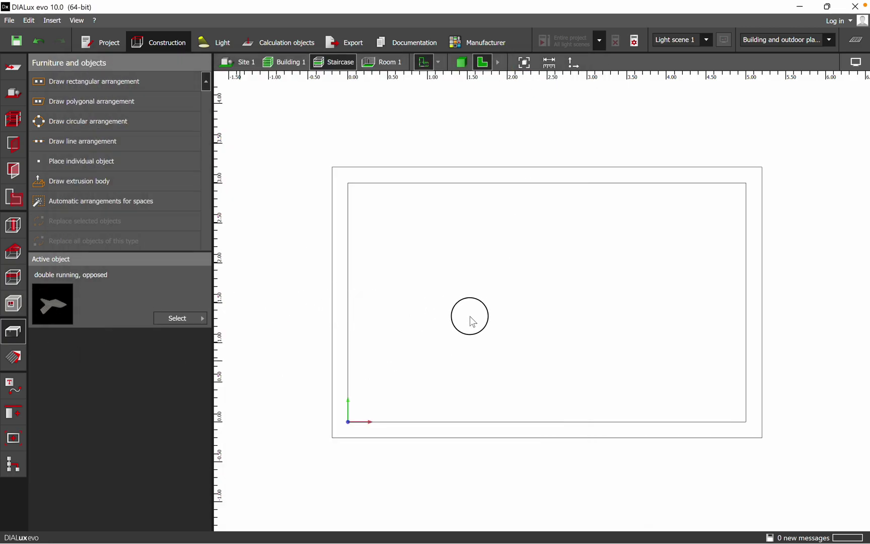
mouse_move(73, 306)
mouse_down()
mouse_move(484, 317)
mouse_move(647, 204)
mouse_up()
scroll(554, 267, down, 2)
Scale the staircase to 2.700 m deep and 4.781 m wide.
right_click(621, 283)
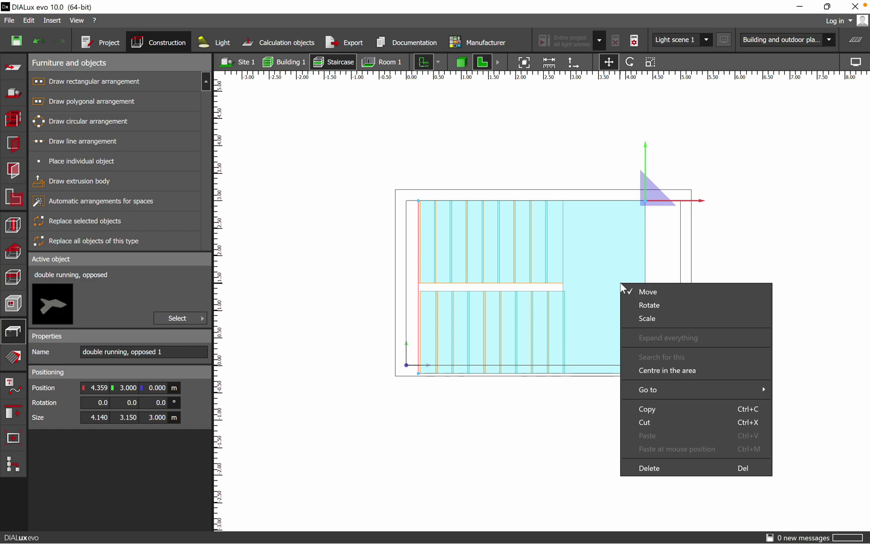
click(648, 318)
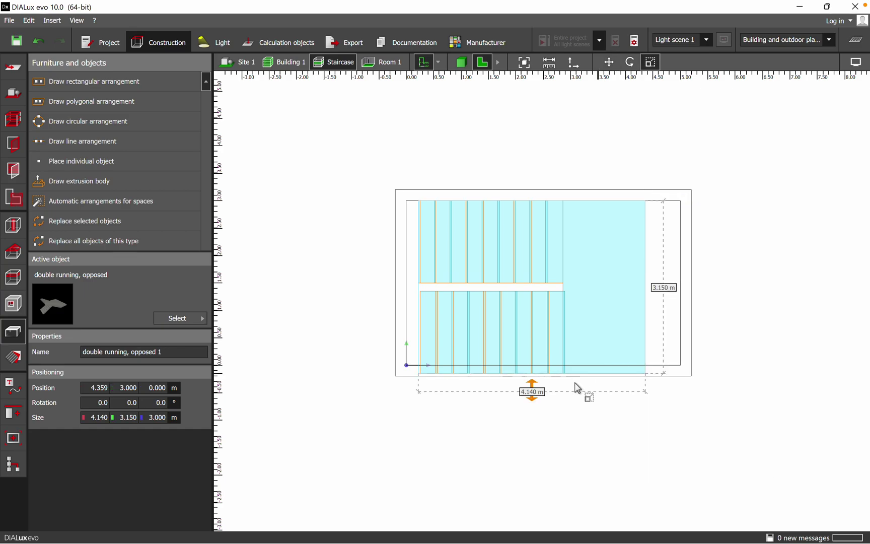
click(531, 387)
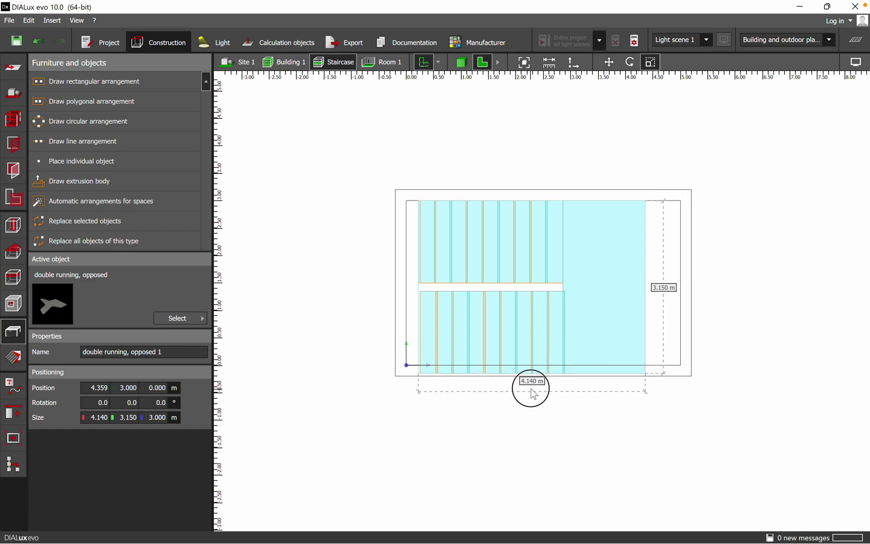
right_click(630, 321)
click(655, 358)
mouse_move(623, 373)
mouse_down()
mouse_move(620, 347)
mouse_move(620, 363)
mouse_up()
drag(645, 321, 681, 322)
click(743, 306)
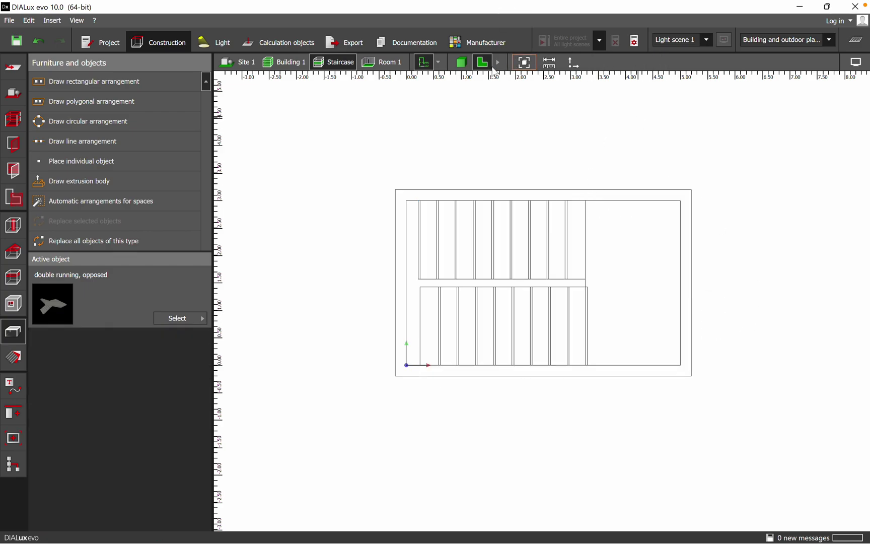
Orbit Room 1 in 3D to inspect the staircase flights and mid-height landing.
click(461, 62)
mouse_move(330, 322)
middle_down()
mouse_move(426, 444)
mouse_move(370, 434)
middle_up()
scroll(564, 364, up, 5)
click(382, 62)
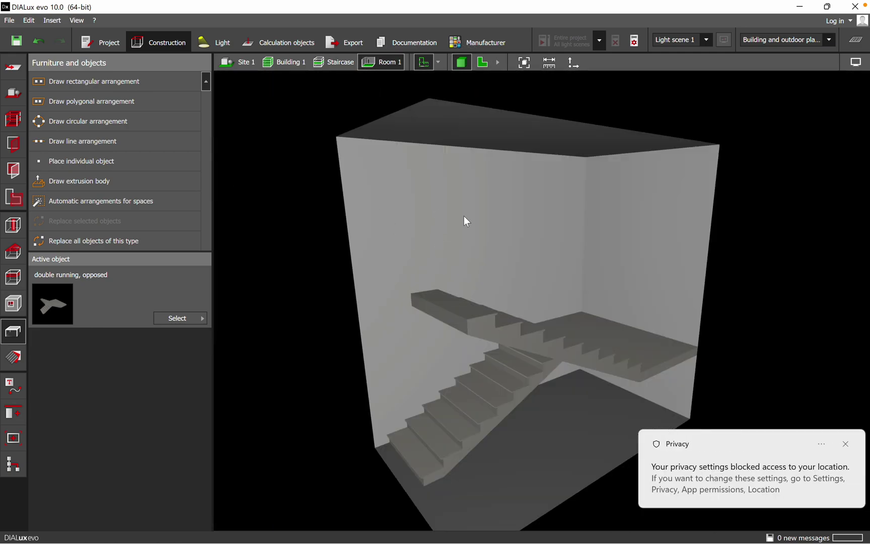
mouse_move(468, 216)
middle_down()
mouse_move(453, 373)
mouse_move(369, 372)
mouse_move(534, 398)
mouse_move(464, 407)
middle_up()
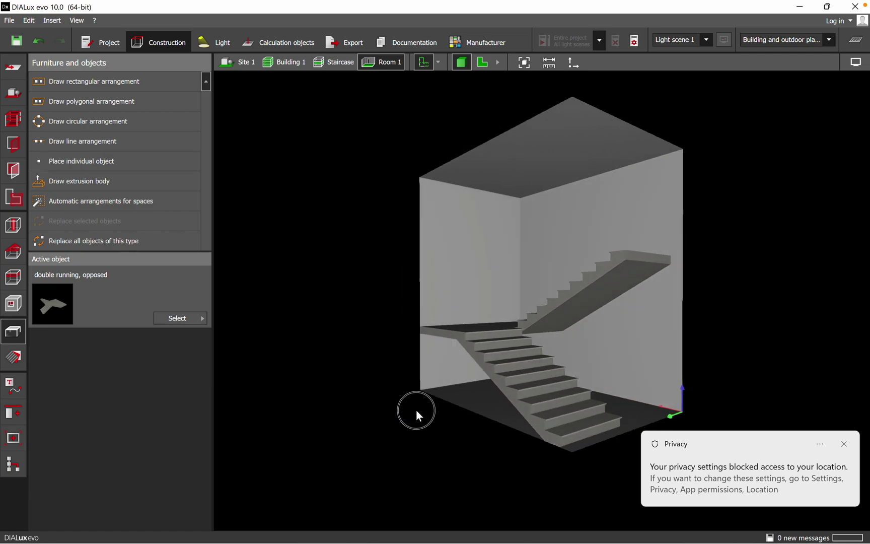
drag(412, 411, 385, 412)
click(844, 444)
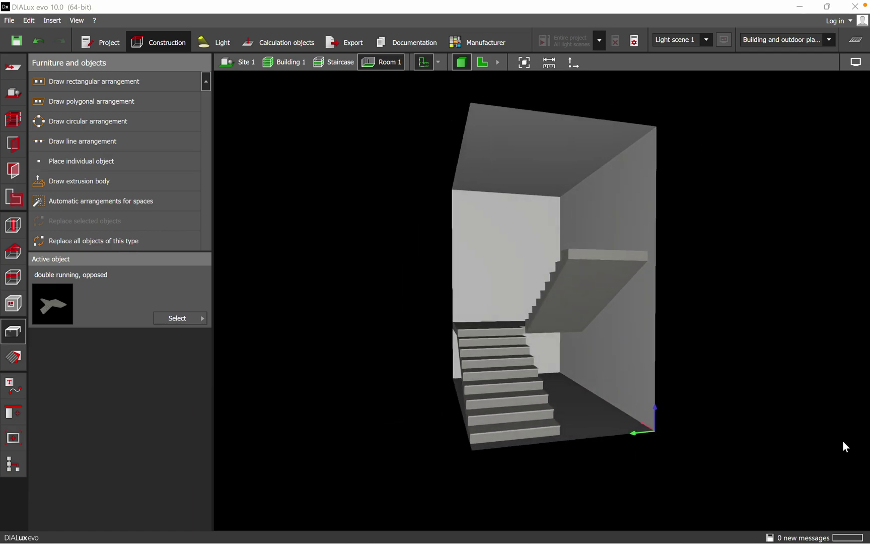
drag(586, 404, 631, 405)
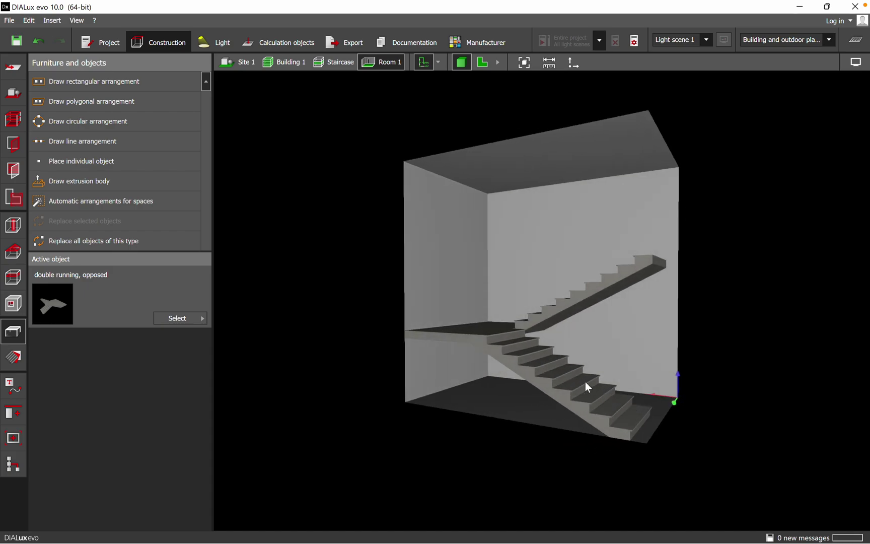
drag(585, 382, 583, 389)
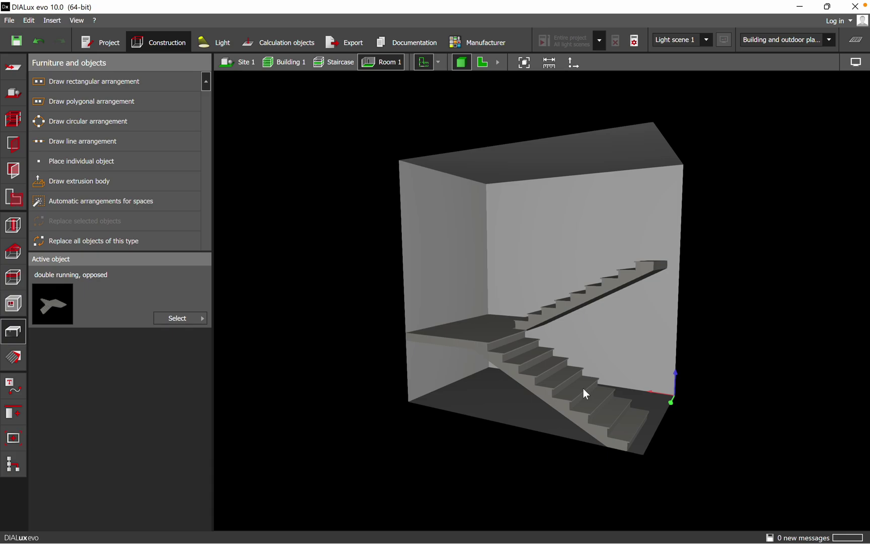
right_drag(536, 371, 471, 389)
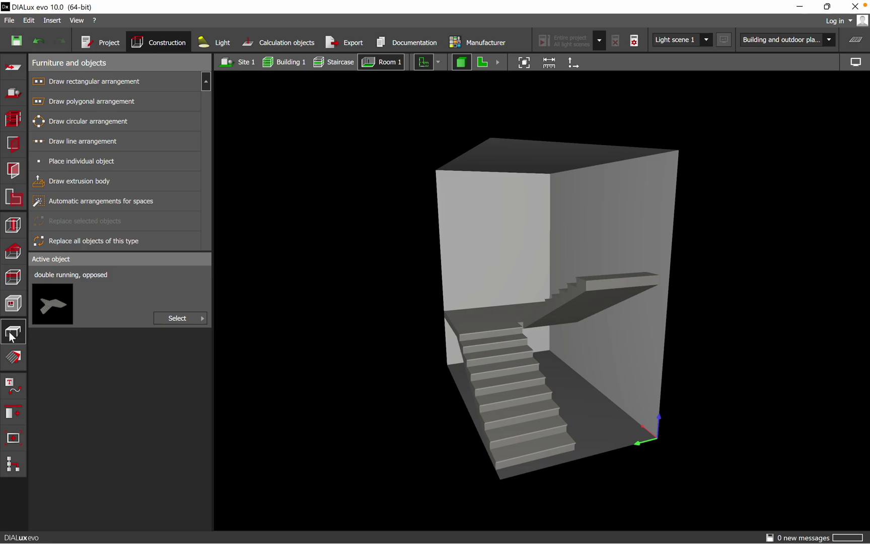
Place the Alice1 human figure on the staircase landing.
click(185, 317)
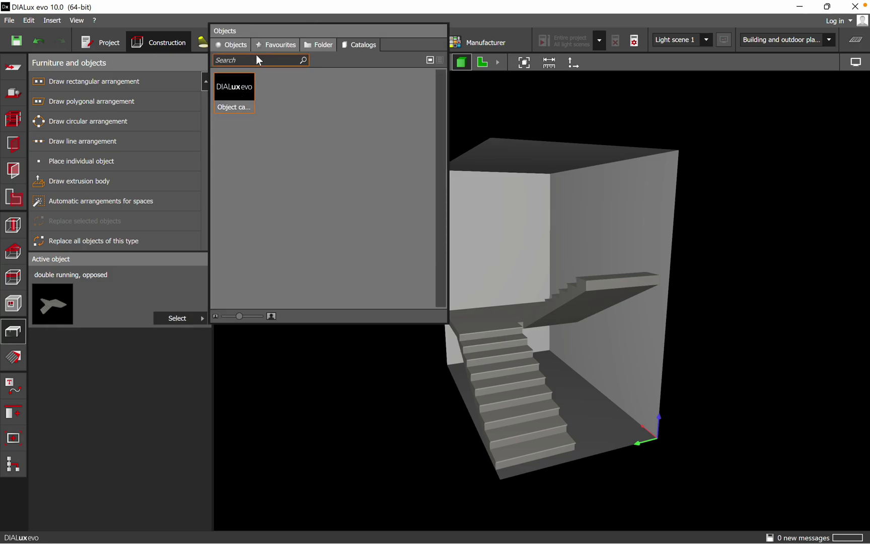
click(231, 46)
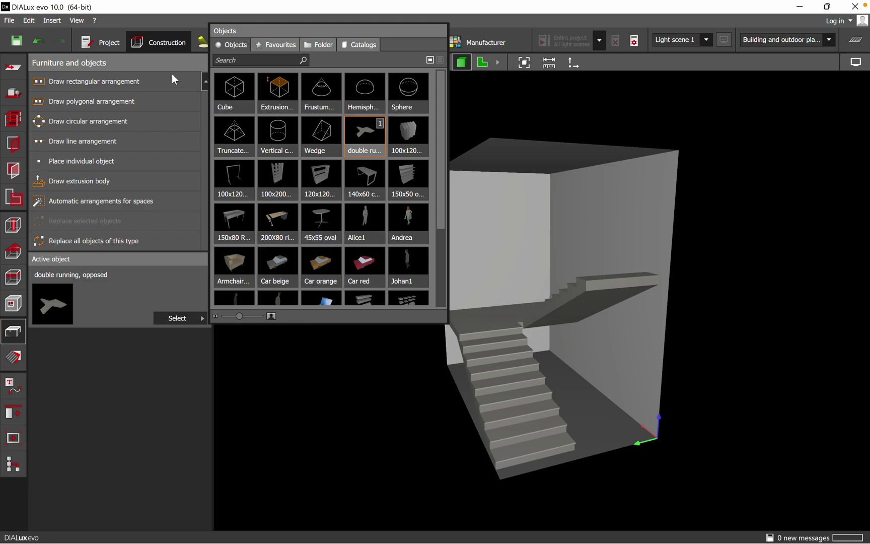
click(618, 399)
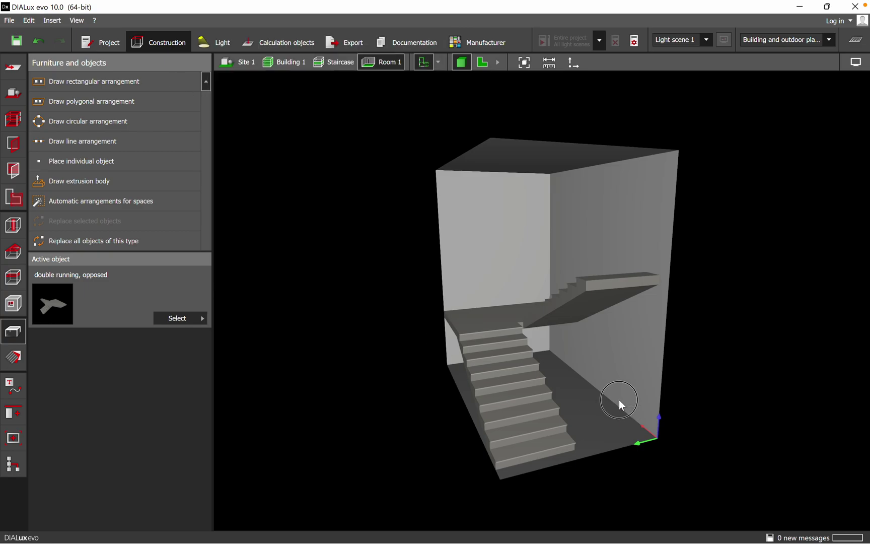
click(191, 318)
click(364, 220)
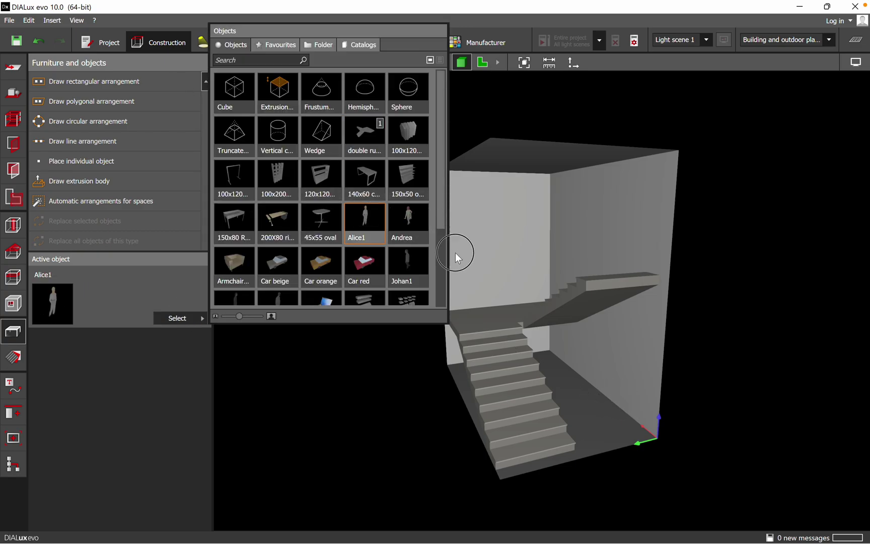
click(502, 308)
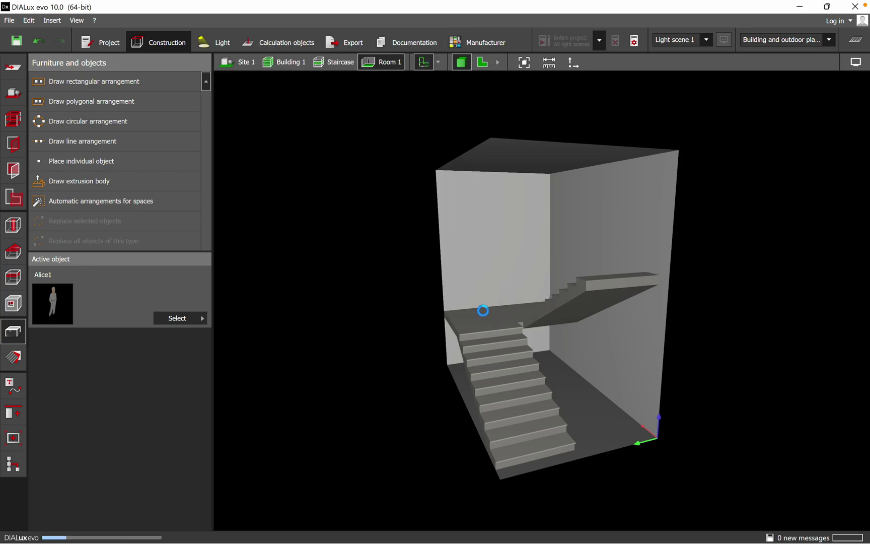
Orbit and zoom the 3D view to see the stairs and Alice1.
mouse_move(539, 428)
middle_down()
mouse_move(597, 413)
mouse_move(534, 457)
middle_up()
click(534, 458)
mouse_move(499, 400)
middle_down()
mouse_move(440, 412)
mouse_move(335, 396)
mouse_move(557, 398)
middle_up()
scroll(656, 313, up, 2)
scroll(623, 342, up, 2)
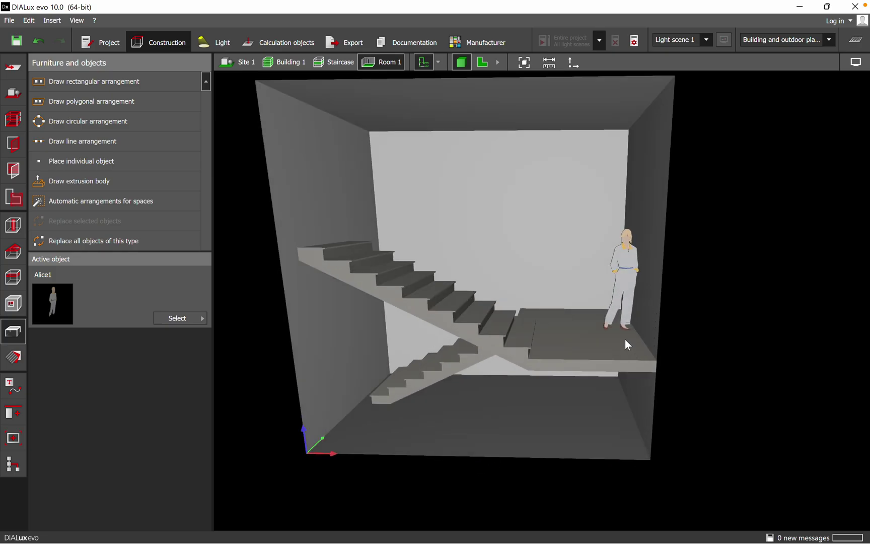
scroll(623, 313, up, 3)
scroll(586, 373, up, 2)
middle_drag(586, 373, 611, 372)
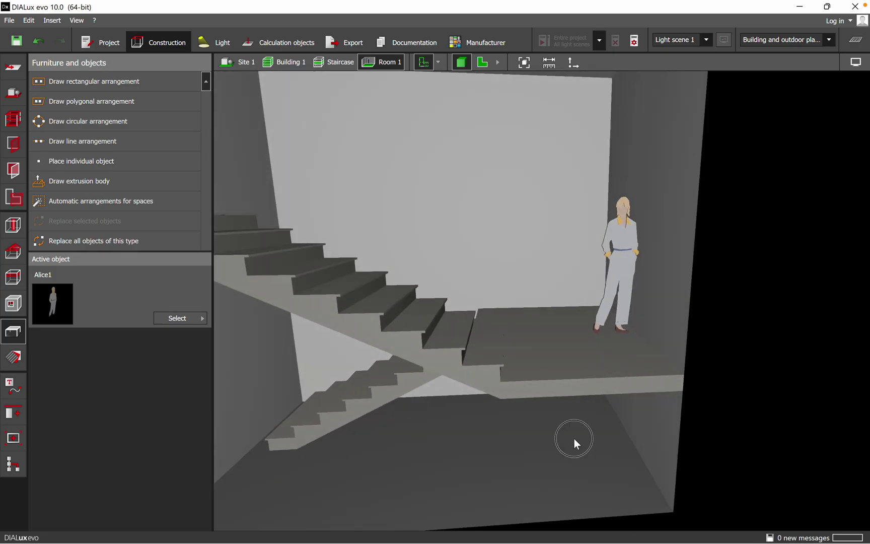
middle_drag(573, 438, 581, 436)
Move Alice1 left on the landing to about 4.46 × 1.53 m in the plan.
click(482, 61)
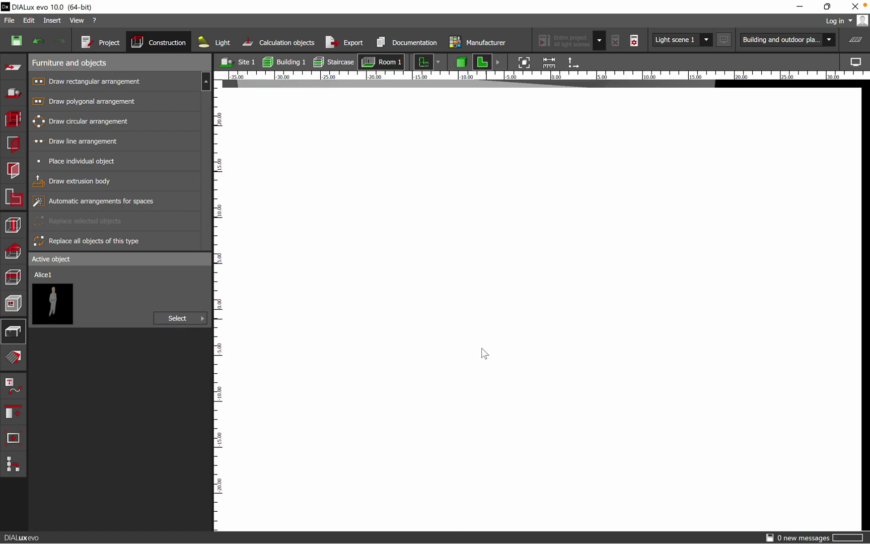
scroll(704, 251, down, 2)
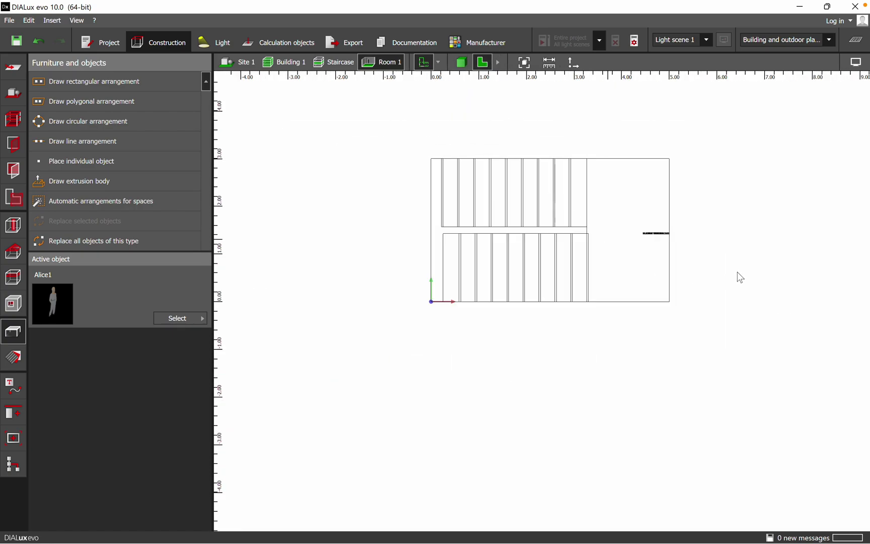
click(655, 236)
scroll(674, 233, up, 3)
right_click(600, 246)
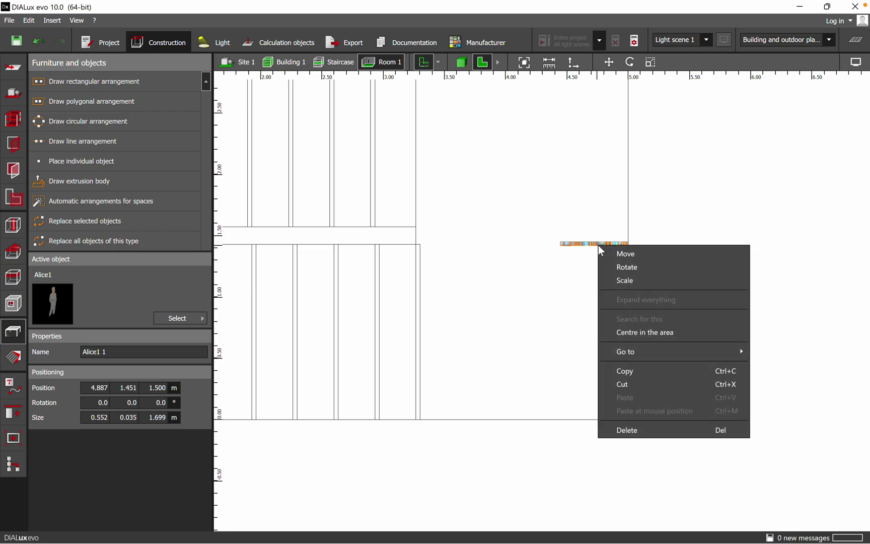
click(615, 251)
drag(612, 246, 560, 236)
Orbit the 3D view out to show the whole staircase room.
click(461, 62)
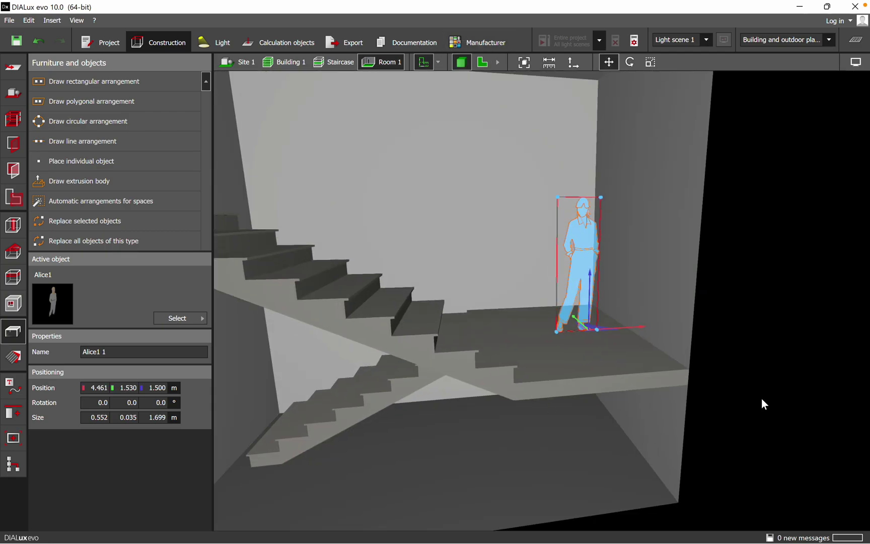
mouse_move(762, 399)
mouse_down()
mouse_move(558, 456)
mouse_move(648, 471)
mouse_up()
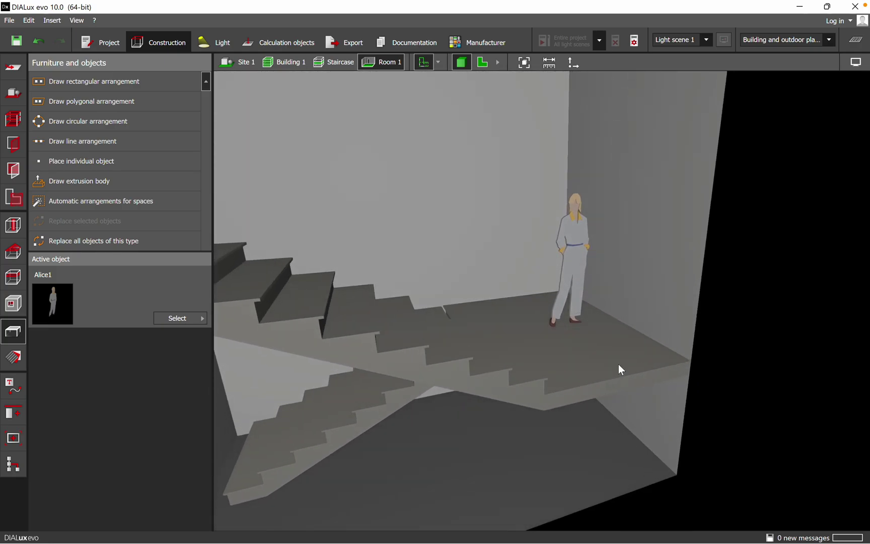
scroll(579, 378, down, 5)
drag(525, 412, 463, 431)
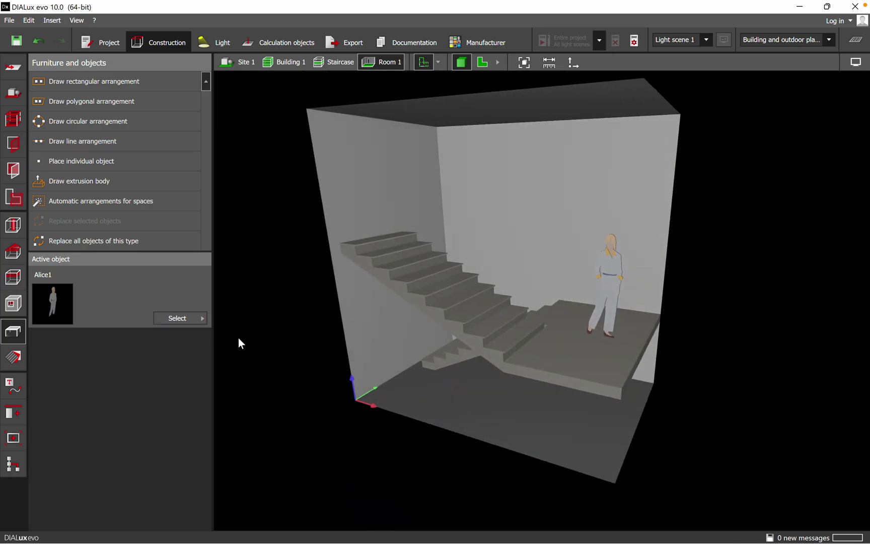
Surface-mount the Philips WL131V luminaire on the wall above the landing at 2.875 m.
click(211, 45)
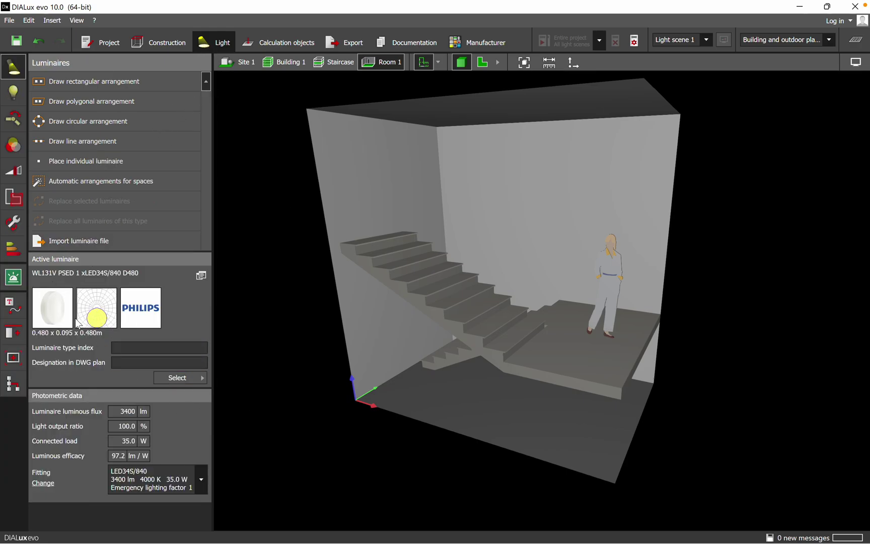
right_drag(517, 363, 572, 415)
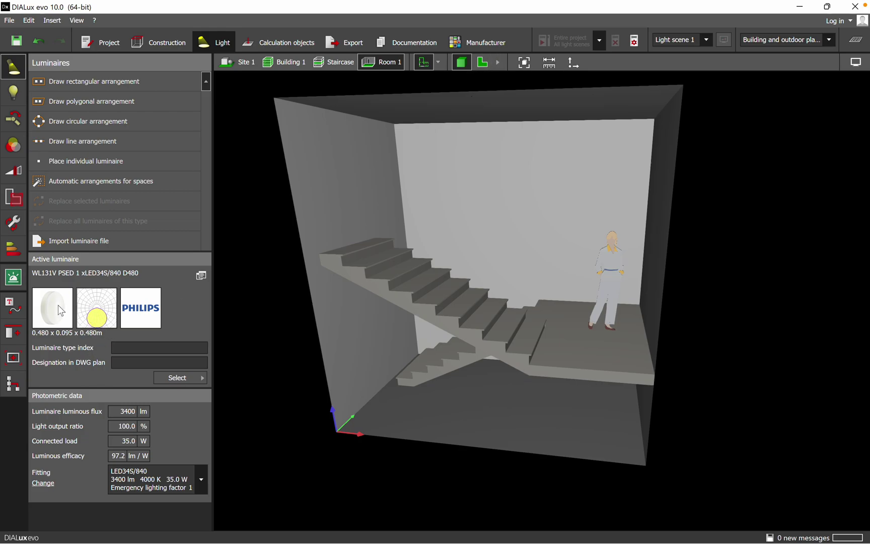
drag(61, 310, 557, 237)
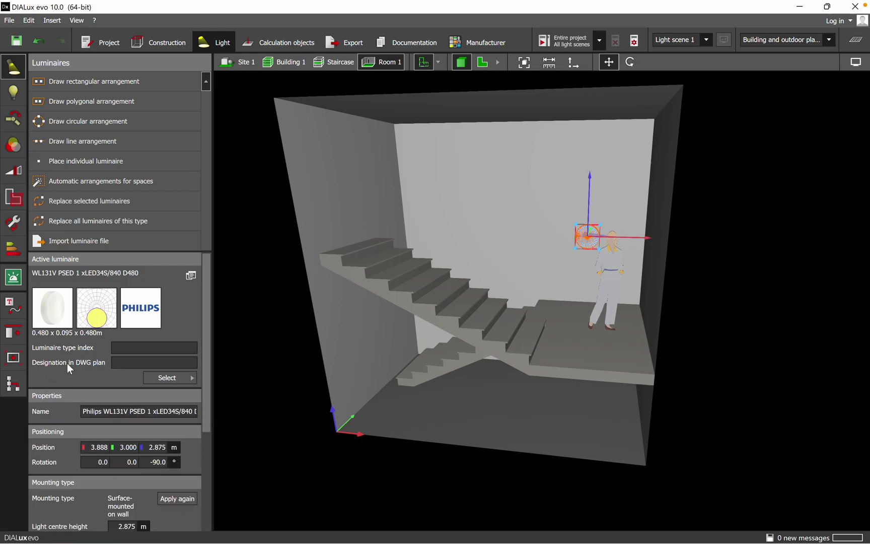
Shift the wall luminaire slightly right along the wall in the plan.
click(482, 62)
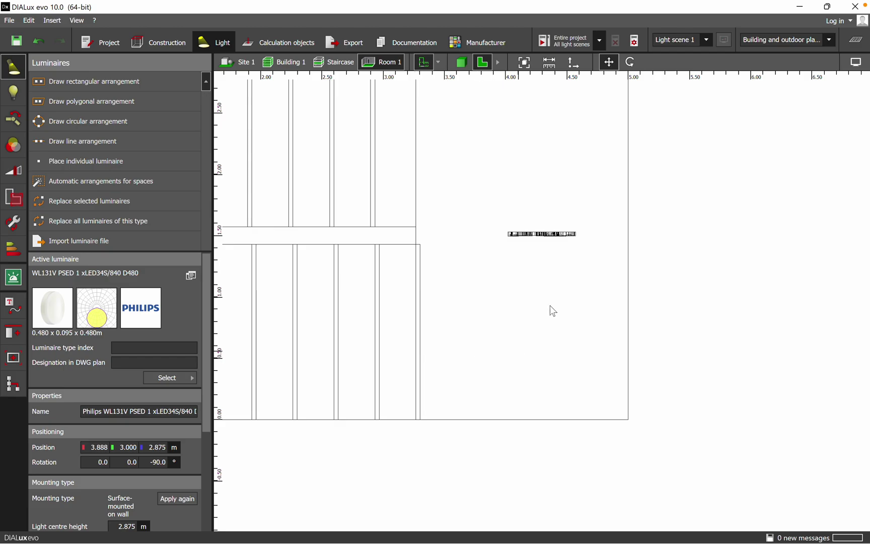
scroll(556, 183, up, 2)
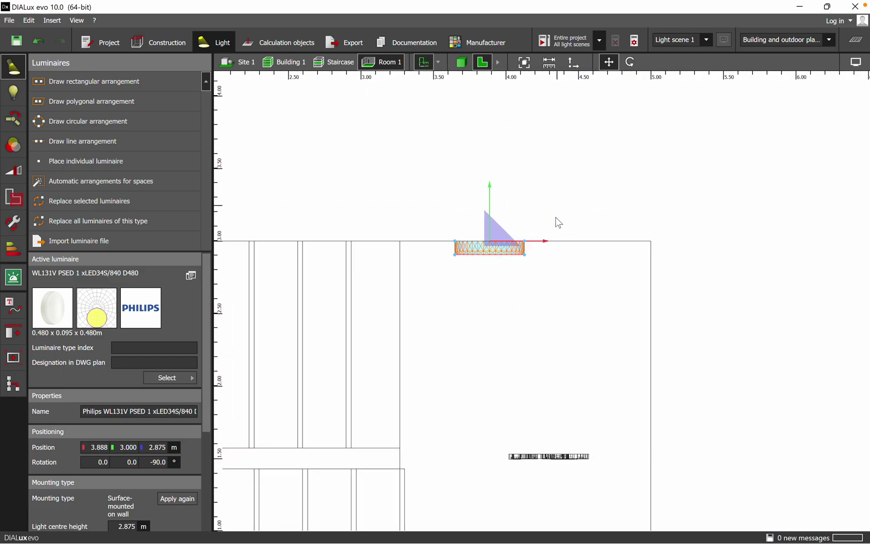
right_click(506, 248)
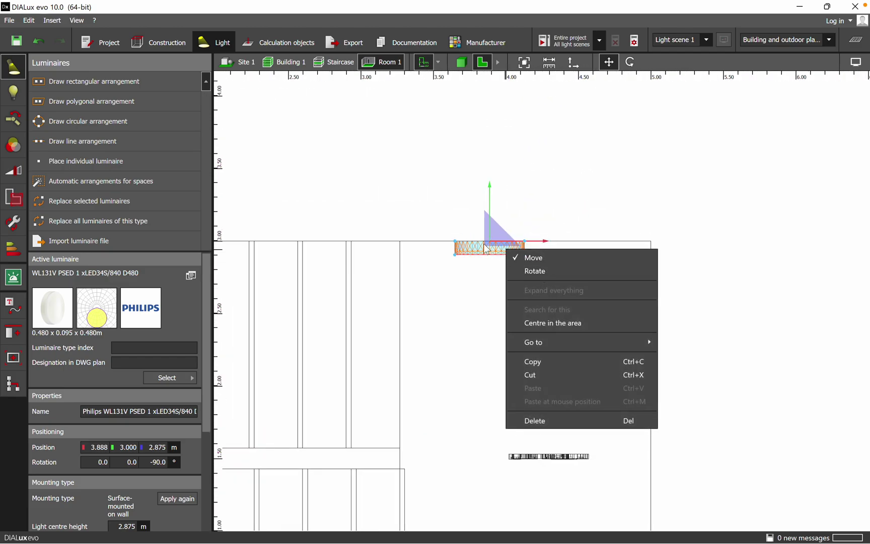
click(491, 247)
drag(491, 247, 525, 246)
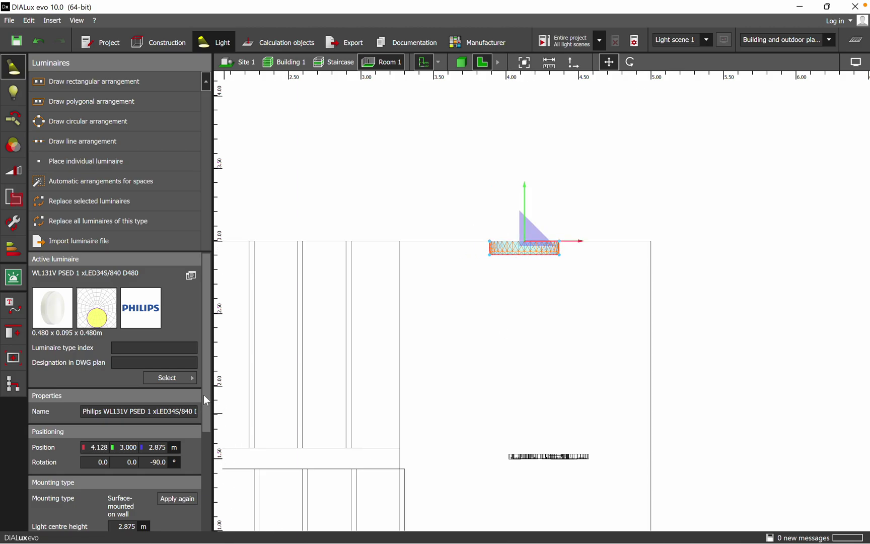
Raise the luminaire's Position Z to 3.5 m and check it in 3D.
drag(203, 394, 206, 442)
click(160, 385)
text(3.5)
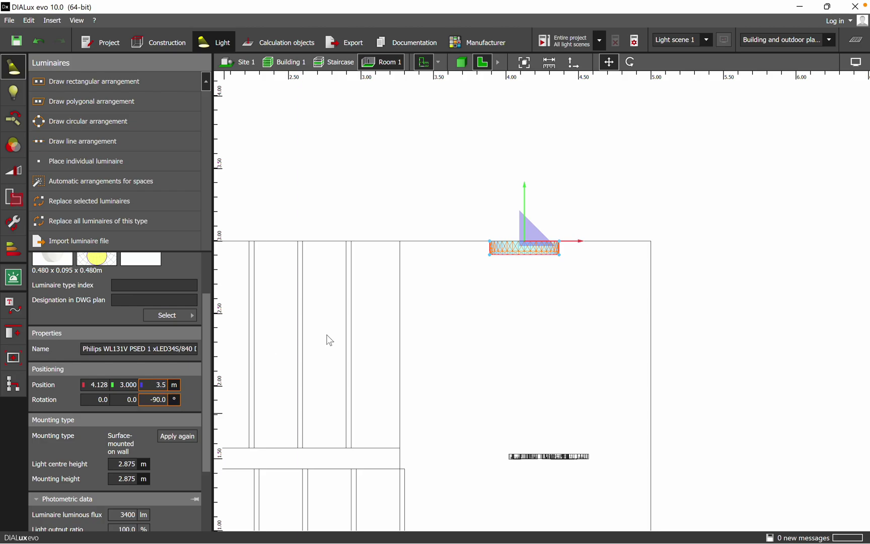
click(733, 309)
click(472, 69)
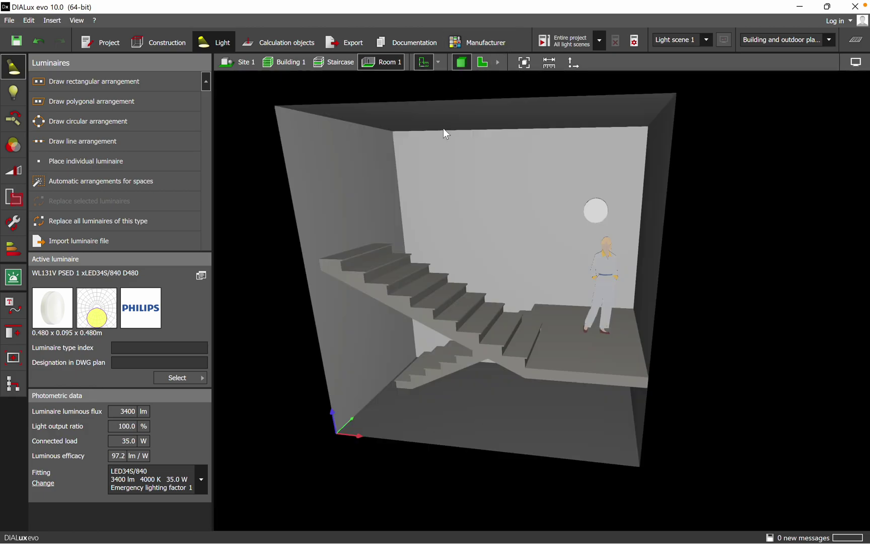
mouse_move(569, 276)
mouse_down()
mouse_move(621, 273)
mouse_move(419, 278)
mouse_move(386, 259)
mouse_up()
mouse_move(470, 276)
mouse_down()
mouse_move(596, 259)
mouse_move(621, 290)
mouse_move(549, 270)
mouse_up()
Place a second Philips wall luminaire on the bottom wall in plan view.
click(483, 64)
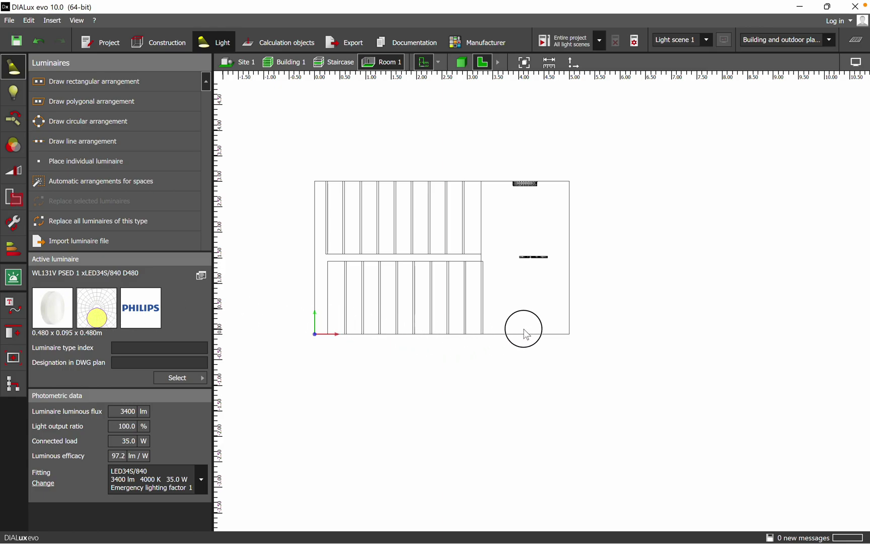
drag(69, 316, 523, 330)
scroll(534, 345, up, 3)
scroll(541, 349, up, 2)
scroll(534, 342, up, 2)
scroll(527, 339, up, 2)
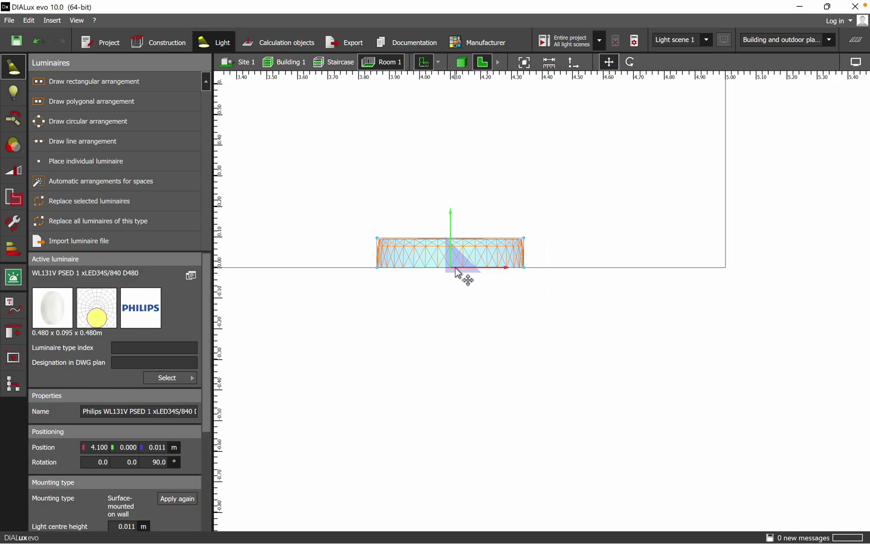
scroll(555, 233, down, 2)
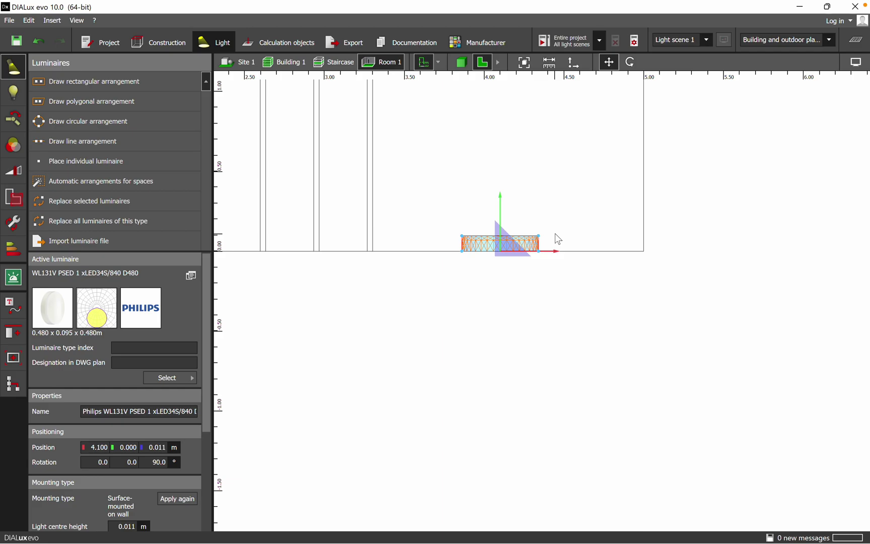
middle_drag(582, 267, 673, 340)
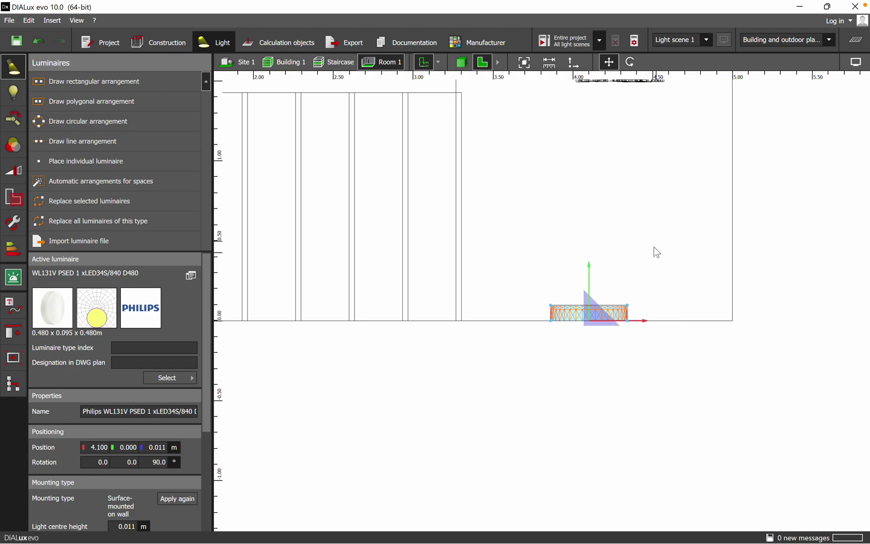
scroll(655, 250, down, 5)
scroll(623, 274, up, 3)
scroll(623, 275, up, 1)
scroll(606, 285, down, 1)
scroll(592, 286, down, 1)
scroll(600, 349, down, 1)
scroll(562, 405, up, 1)
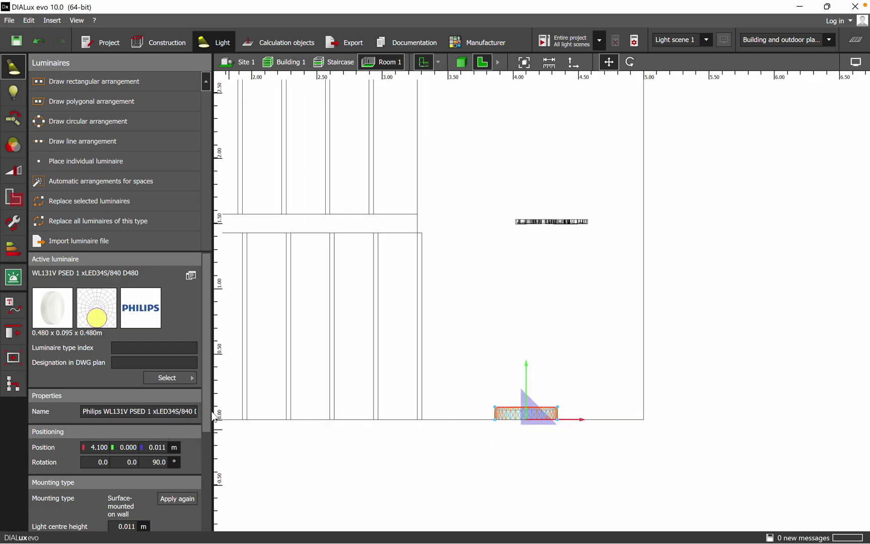
mouse_move(210, 415)
mouse_down()
mouse_move(217, 507)
mouse_move(198, 448)
mouse_up()
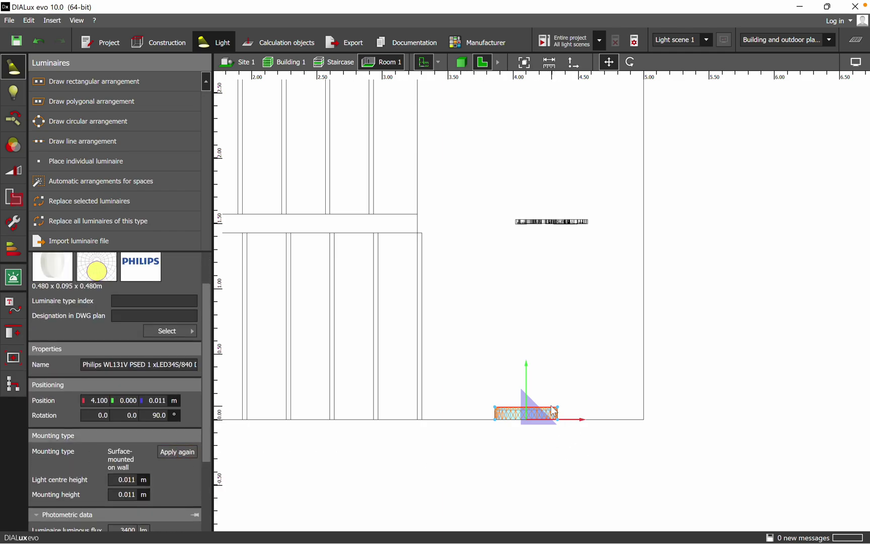
Move the new luminaire slightly to the right.
right_click(541, 427)
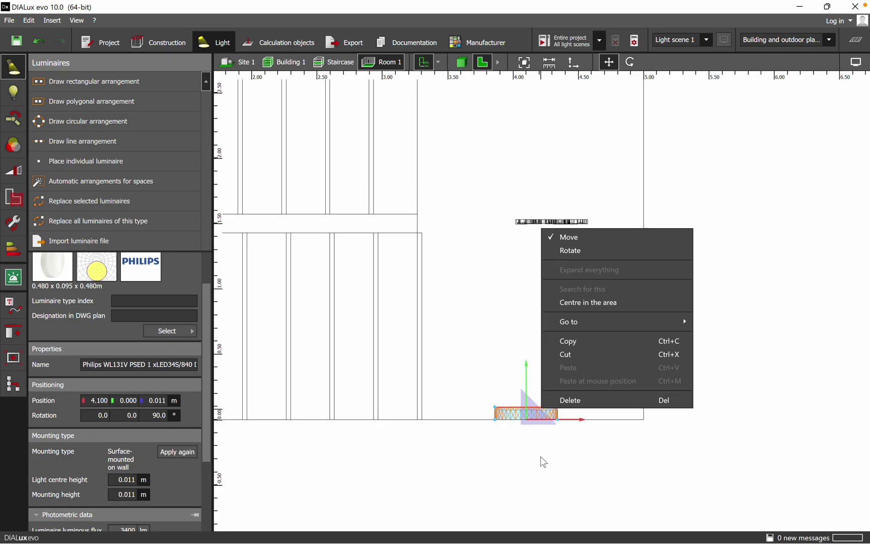
click(534, 422)
right_click(527, 418)
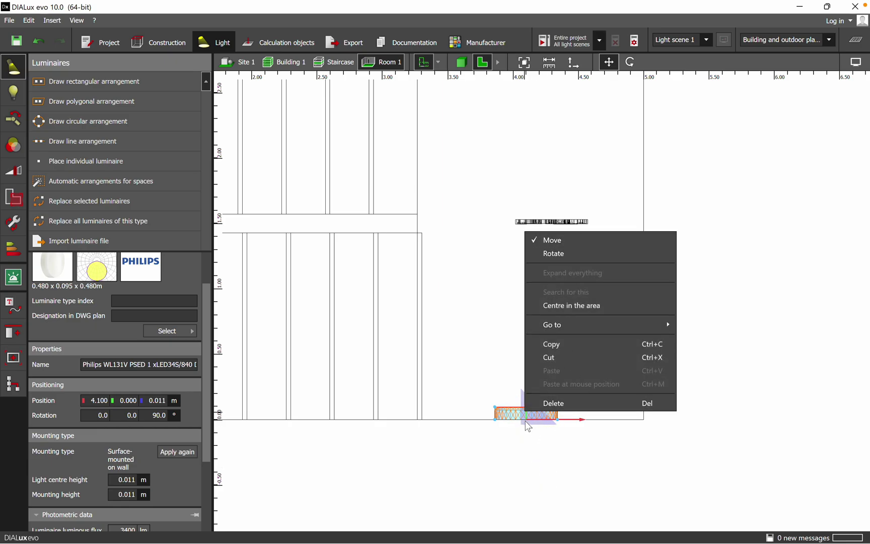
click(526, 423)
drag(527, 420, 533, 420)
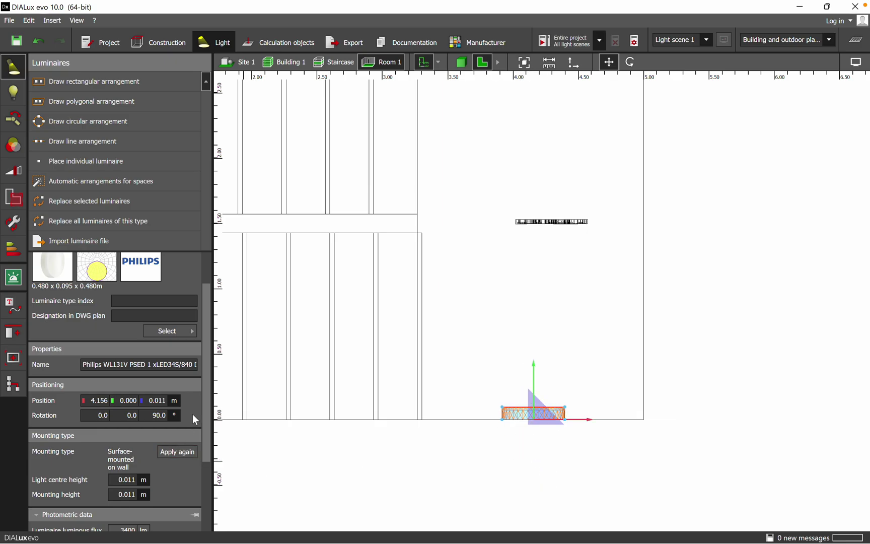
Set the new luminaire's Position Z to a 3 m mounting height.
click(462, 62)
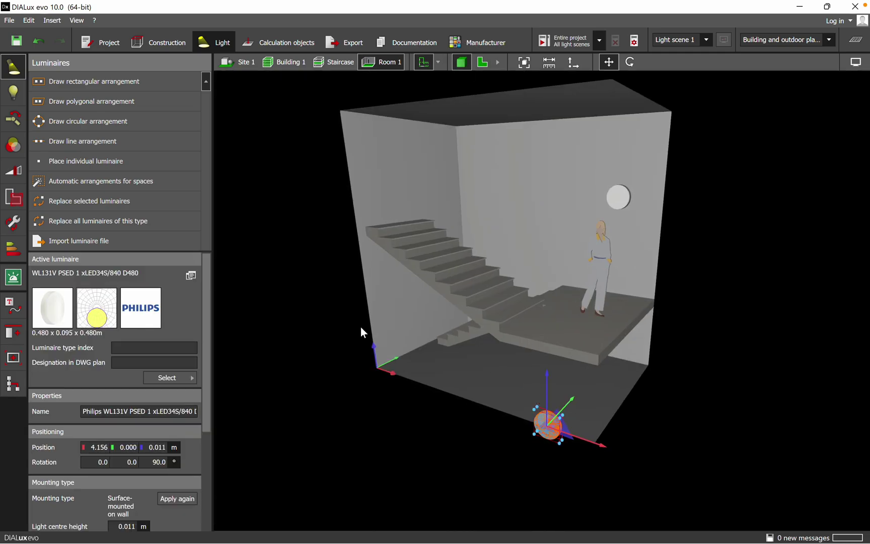
click(161, 449)
text(35.)
text(0)
key(Return)
click(755, 425)
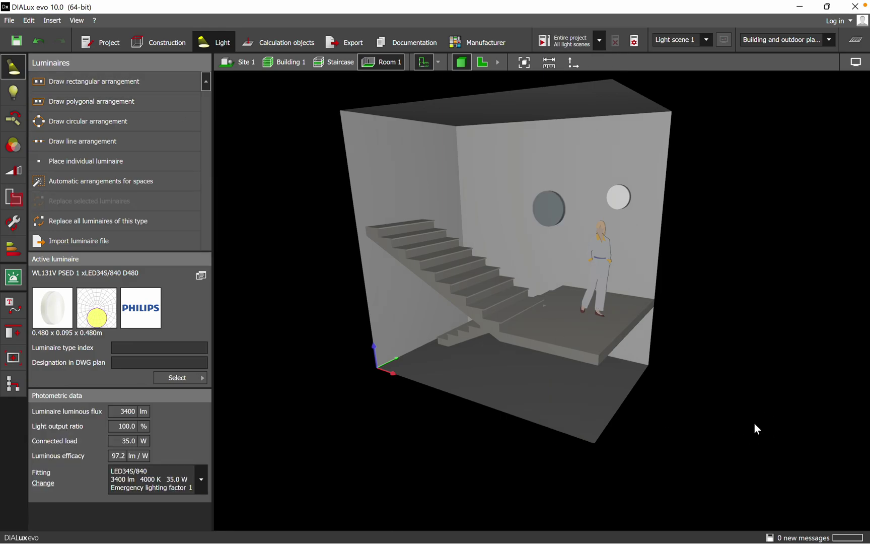
Orbit above the room and calculate the entire project for all light scenes.
mouse_move(755, 424)
right_down()
mouse_move(634, 445)
mouse_move(664, 444)
mouse_move(611, 427)
right_up()
mouse_move(481, 360)
right_down()
mouse_move(551, 424)
mouse_move(604, 430)
right_up()
right_drag(589, 393, 559, 424)
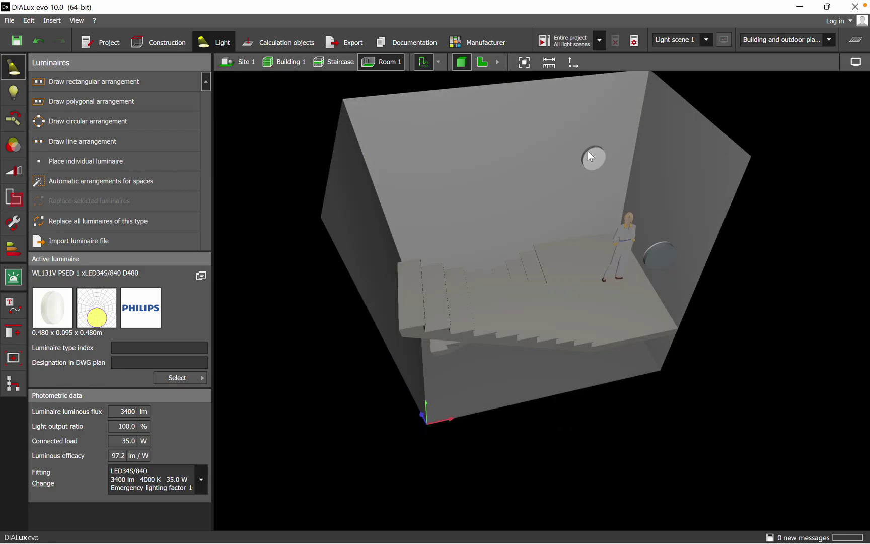
click(565, 40)
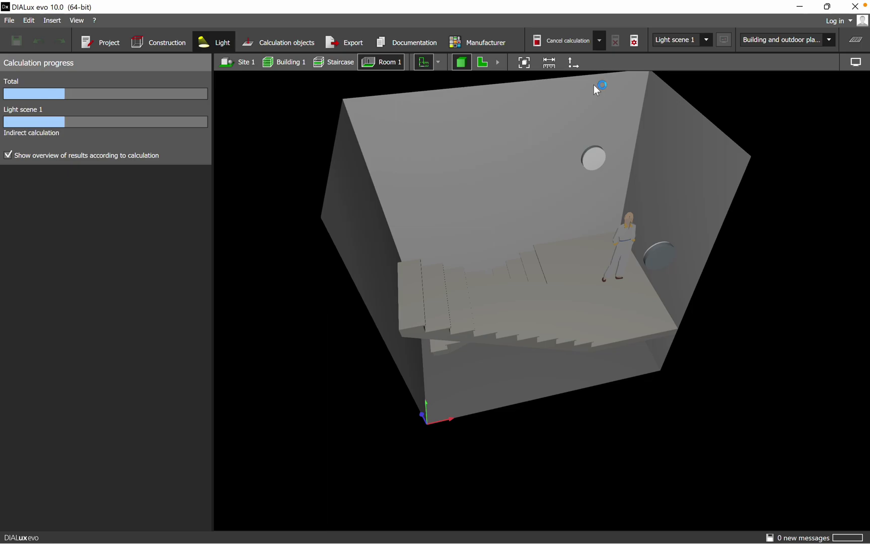
Orbit around the landing and stairs to inspect the calculated lighting.
scroll(664, 330, up, 5)
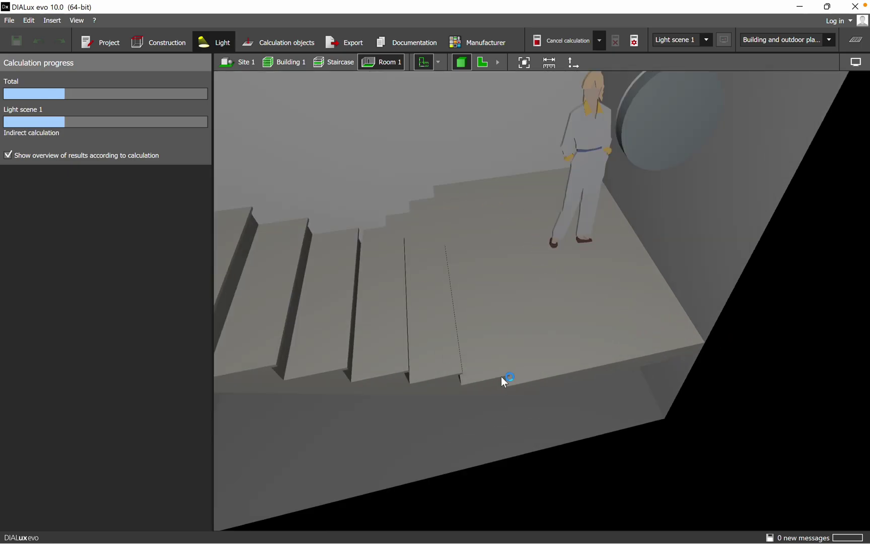
mouse_move(501, 376)
middle_down()
mouse_move(578, 373)
mouse_move(581, 388)
mouse_move(777, 295)
mouse_move(750, 279)
mouse_move(698, 415)
mouse_move(709, 365)
middle_up()
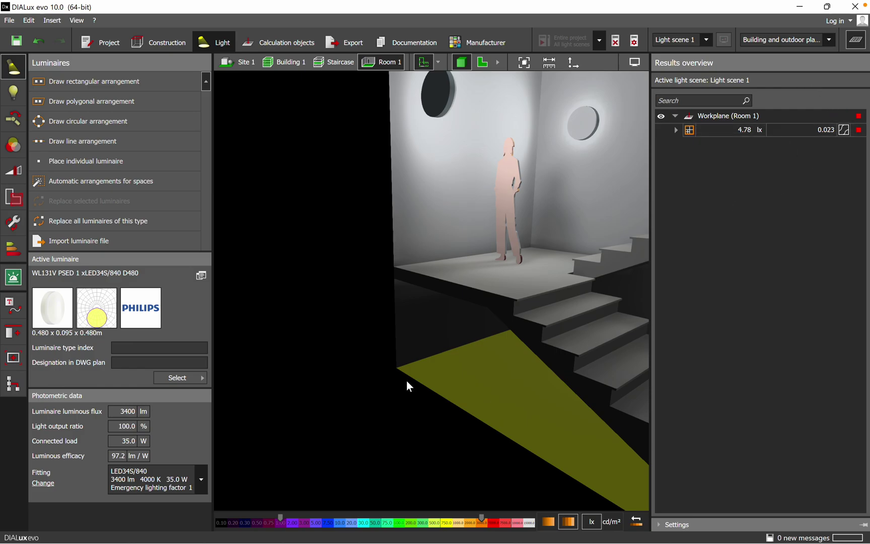
scroll(487, 400, down, 2)
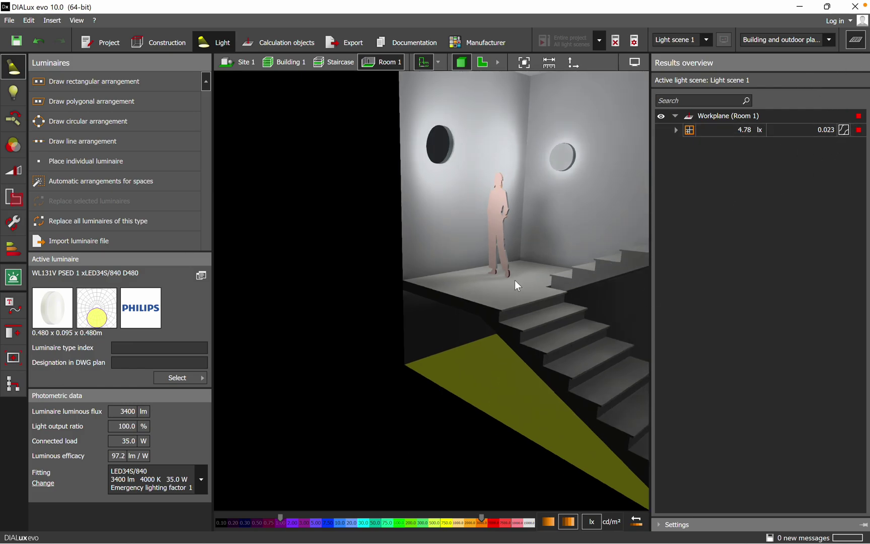
click(517, 284)
middle_drag(390, 444, 383, 427)
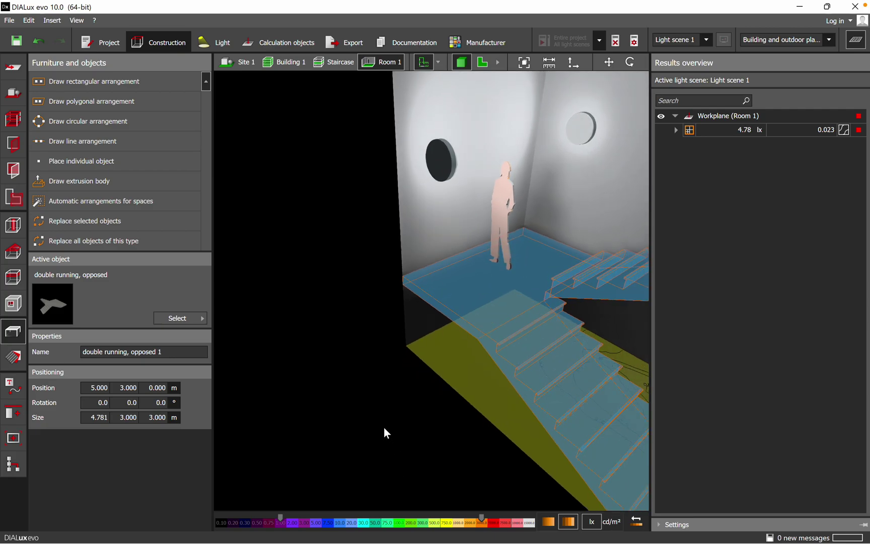
click(384, 428)
Close the Results overview and bring up the white balance and brightness settings.
click(856, 40)
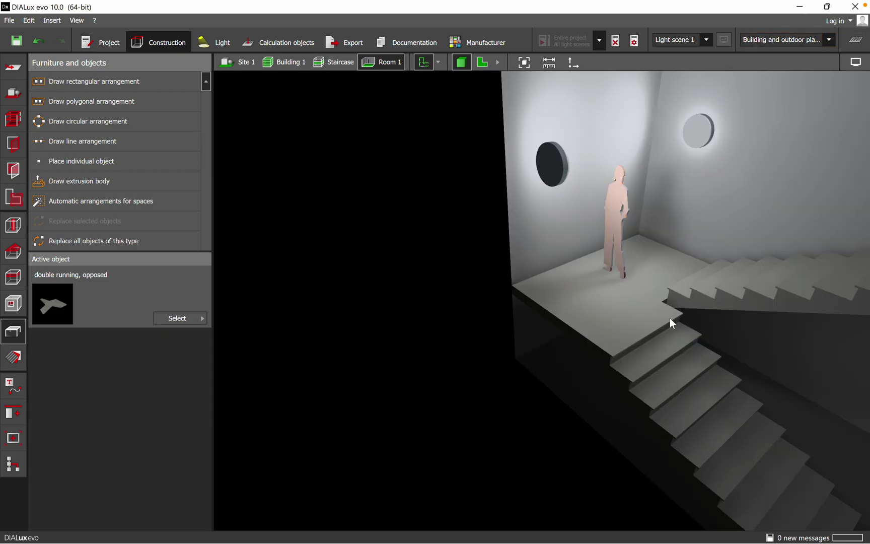
mouse_move(669, 317)
middle_down()
mouse_move(534, 369)
mouse_move(419, 385)
middle_up()
scroll(395, 262, up, 3)
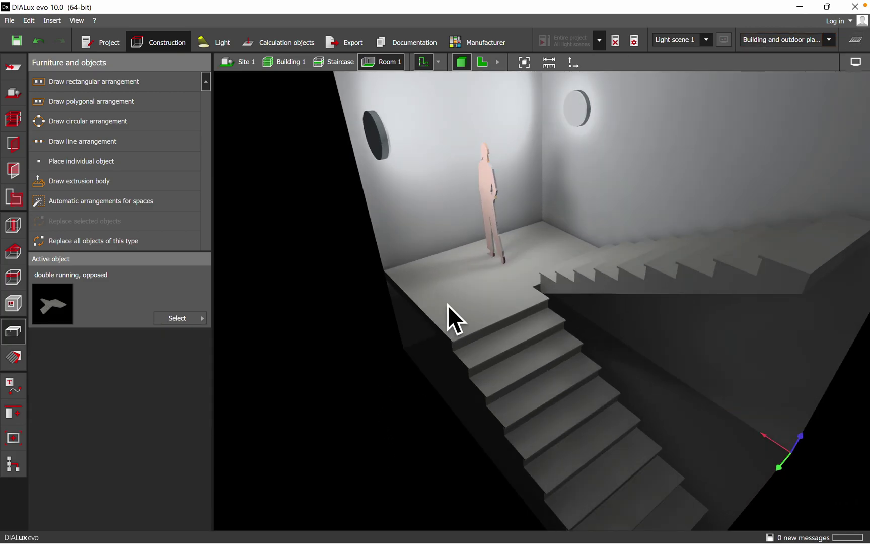
click(476, 297)
click(859, 63)
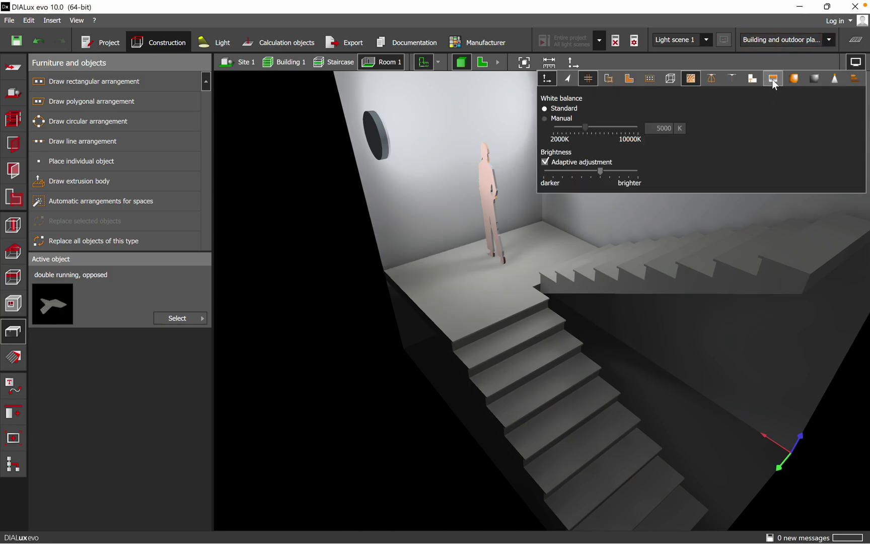
click(794, 78)
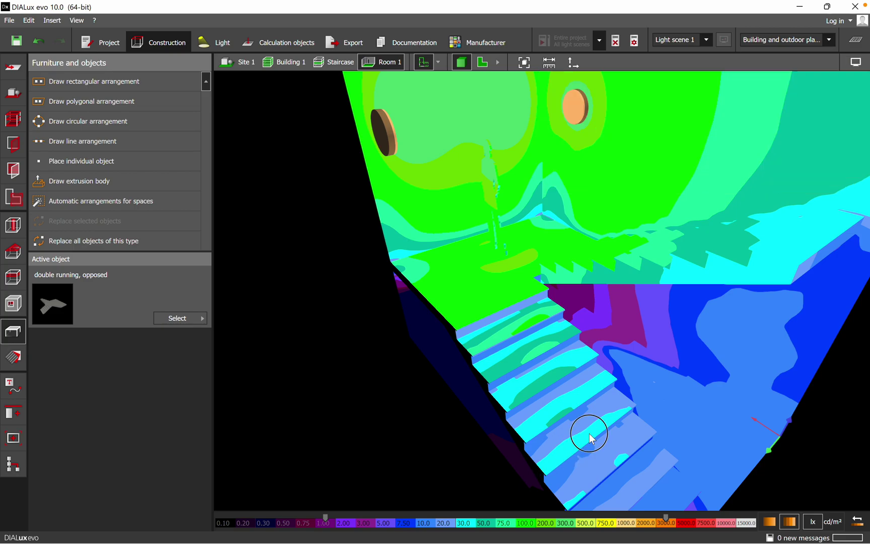
middle_drag(575, 449, 646, 436)
mouse_move(646, 342)
middle_down()
mouse_move(576, 380)
mouse_move(495, 323)
middle_up()
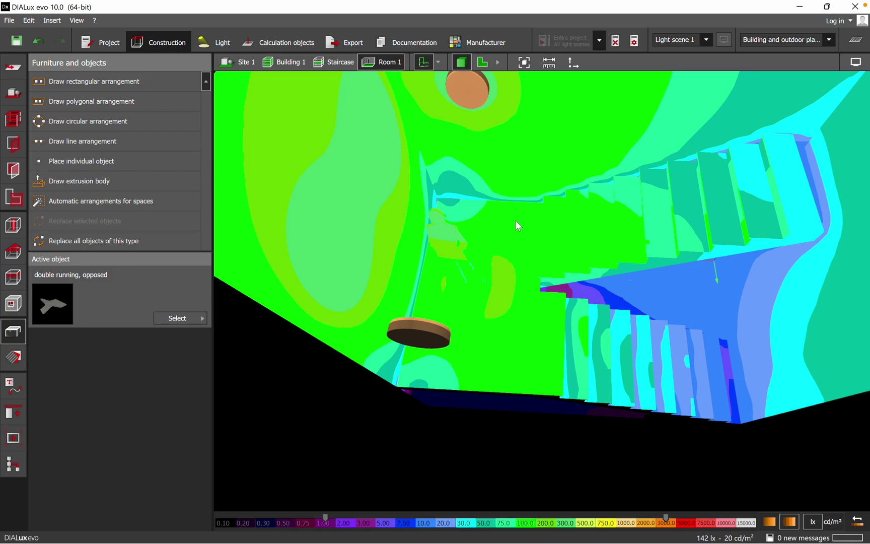
mouse_move(528, 371)
middle_down()
mouse_move(467, 330)
mouse_move(699, 167)
middle_up()
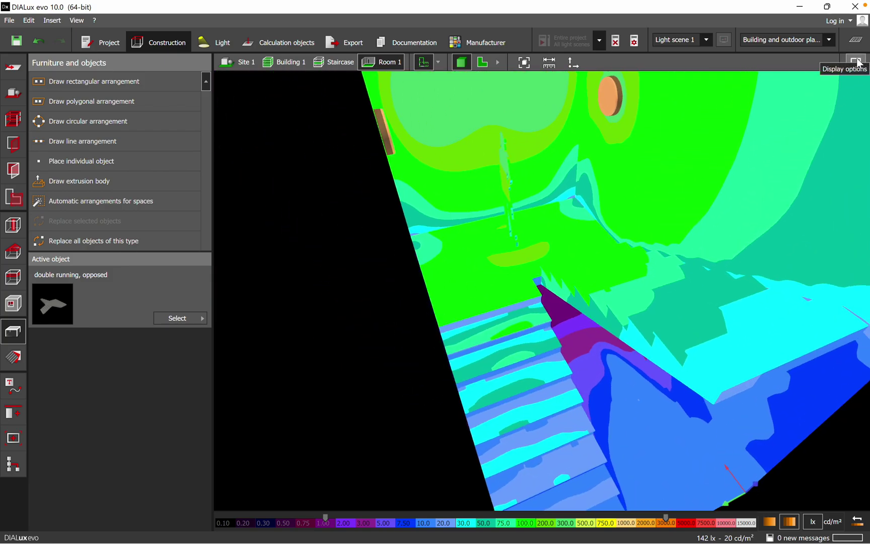
click(856, 62)
click(795, 79)
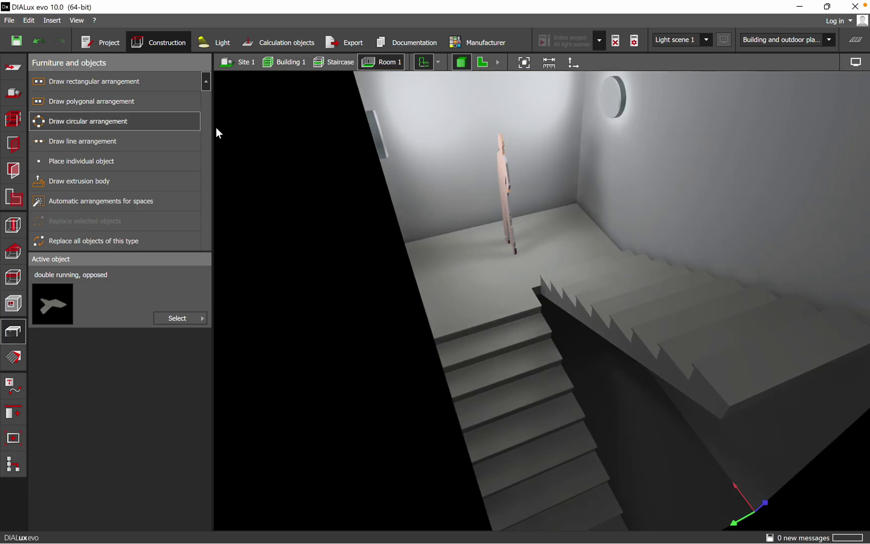
Draw a 1.5 m by 2.84 m calculation surface across the landing in plan view, accepting invalidated results.
click(288, 43)
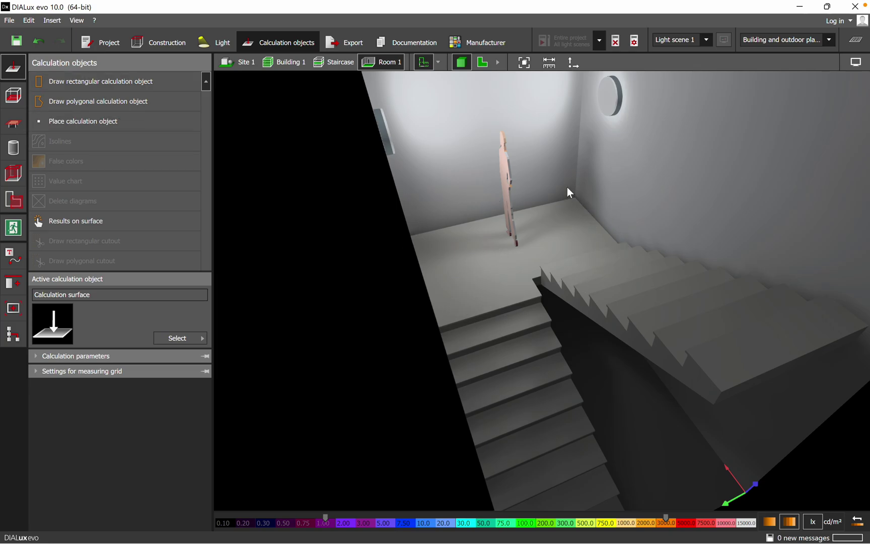
click(482, 62)
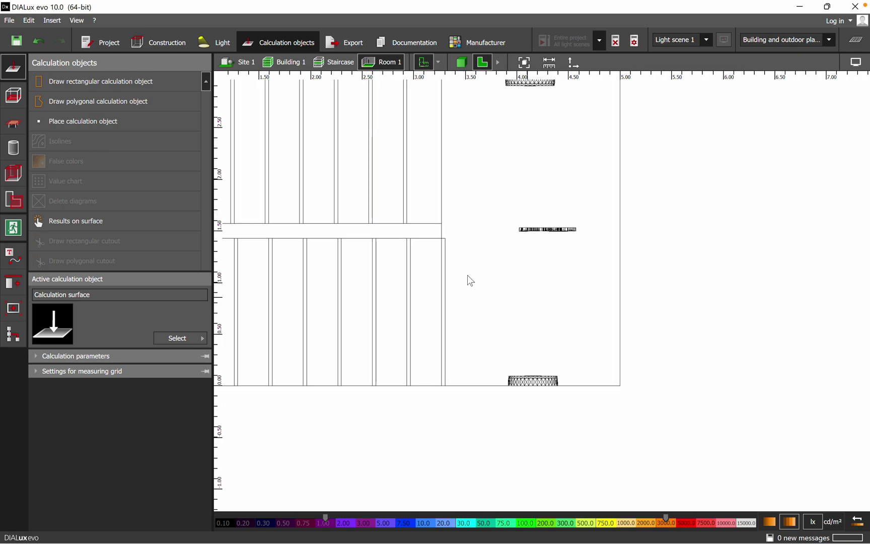
click(83, 121)
middle_drag(632, 171, 544, 258)
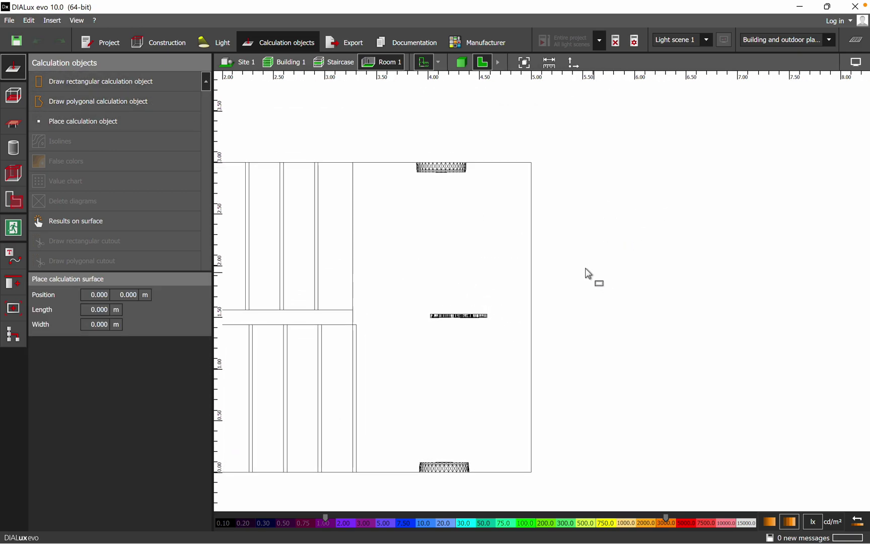
click(366, 173)
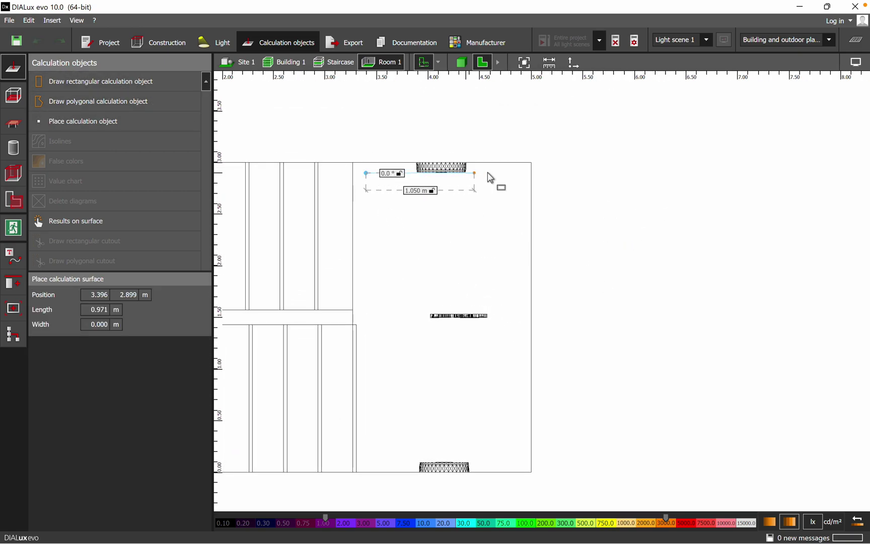
click(521, 175)
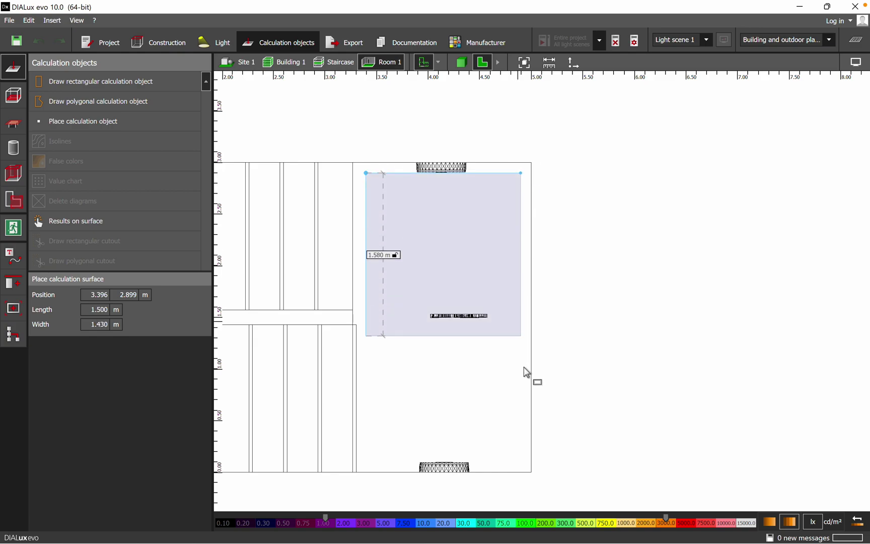
middle_drag(524, 384, 501, 301)
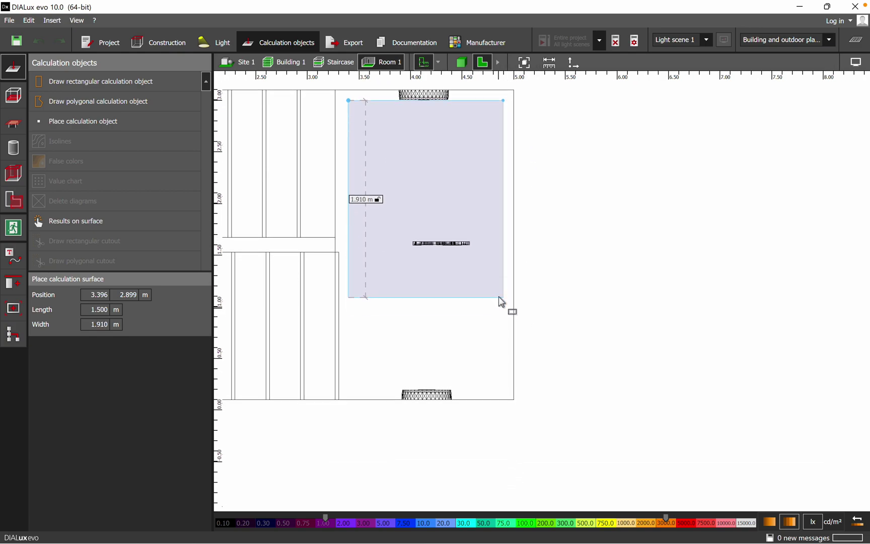
click(487, 393)
click(409, 298)
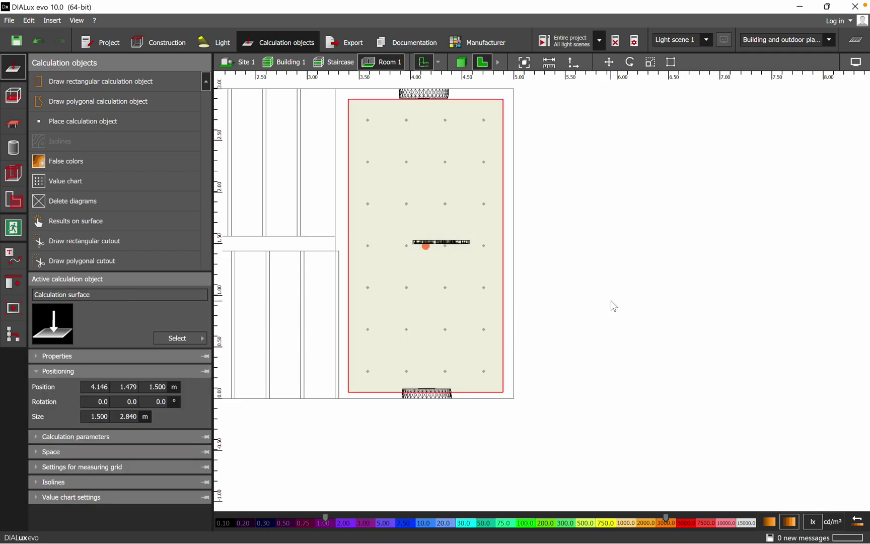
Confirm the surface's 1.500 m height, then recalculate all light scenes from the 3D view.
scroll(577, 305, down, 1)
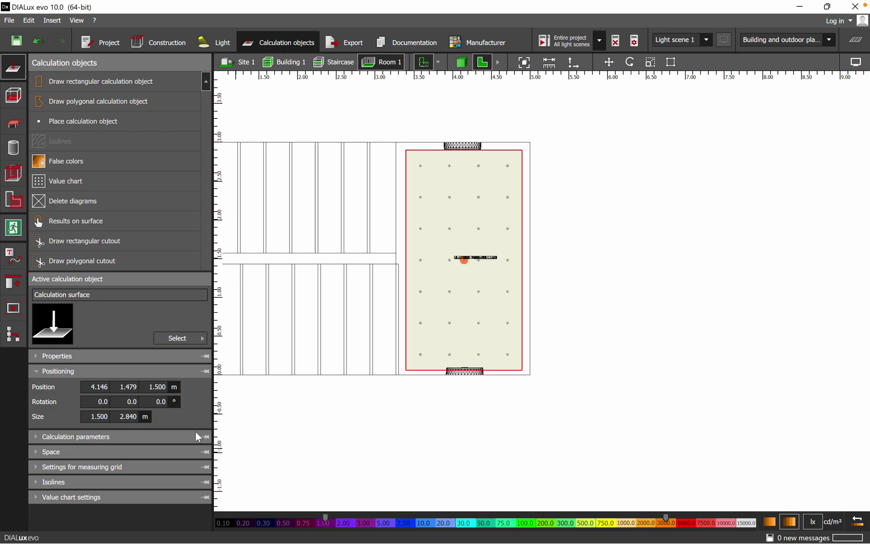
click(156, 387)
click(461, 62)
middle_drag(452, 421, 657, 403)
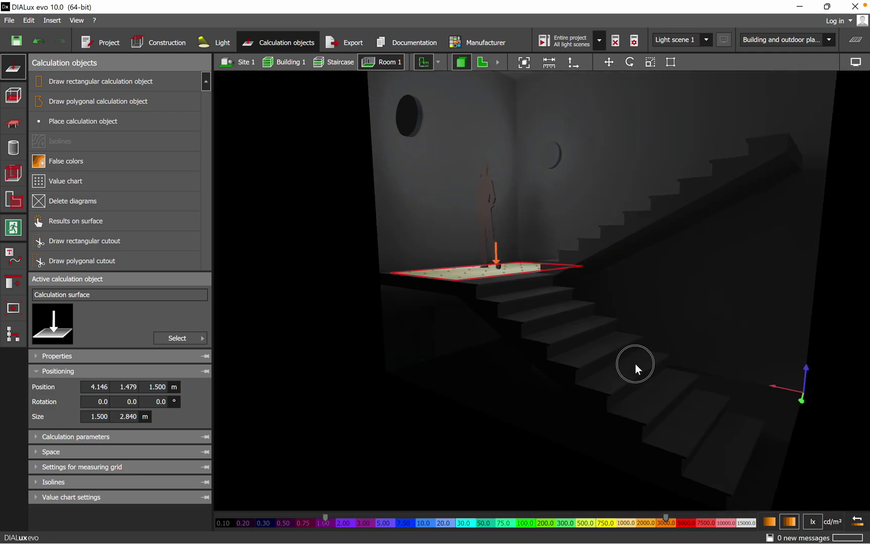
mouse_move(657, 399)
middle_down()
mouse_move(569, 289)
mouse_move(506, 343)
mouse_move(514, 347)
mouse_move(534, 317)
mouse_move(588, 283)
middle_up()
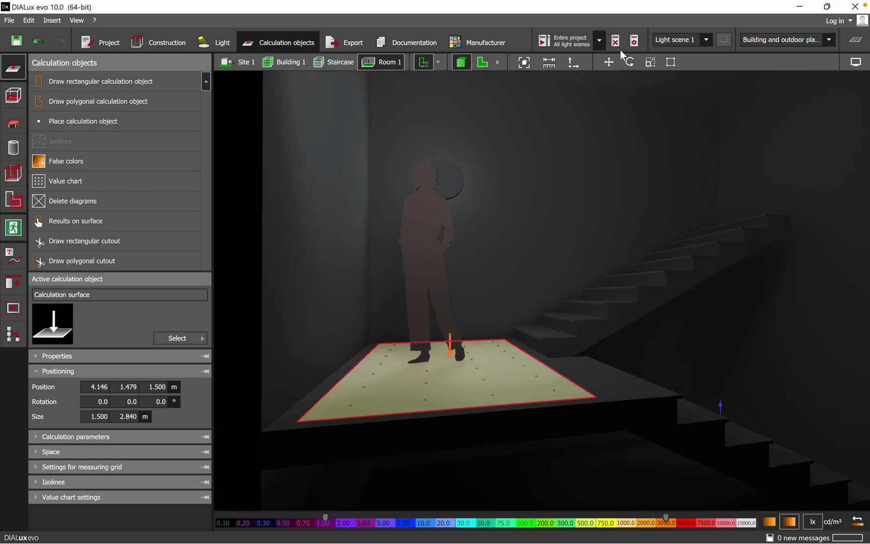
click(563, 45)
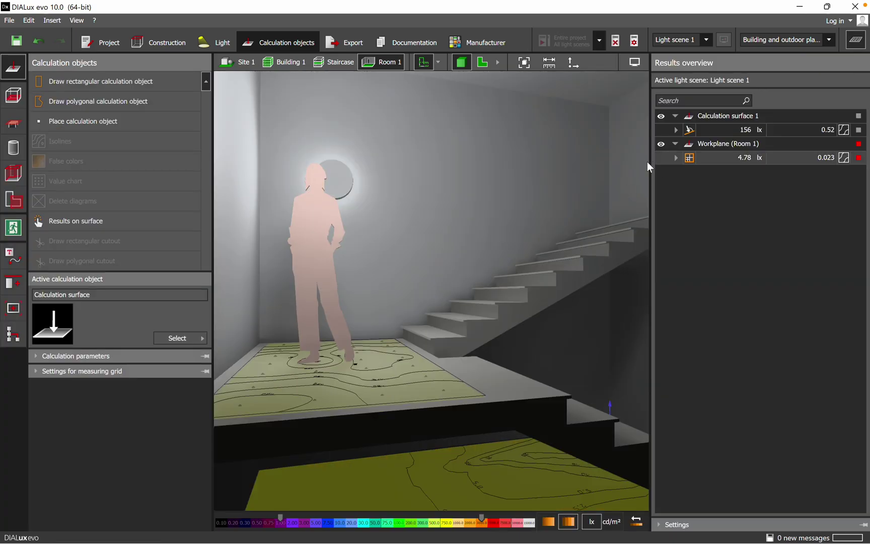
Review the landing surface's 156 lx average, 81.1 lx minimum and 208 lx maximum, then close Results overview.
click(676, 130)
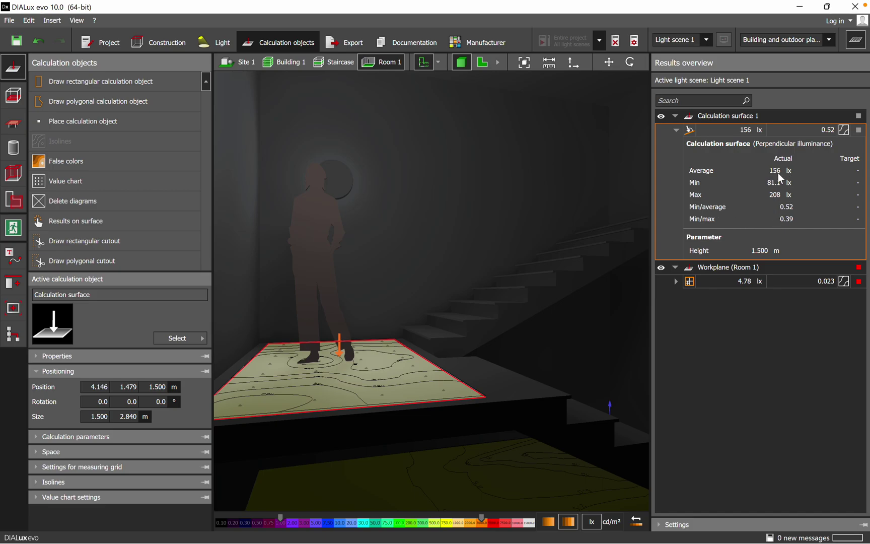
mouse_move(535, 365)
right_down()
mouse_move(527, 410)
mouse_move(520, 322)
right_up()
right_drag(516, 237, 516, 222)
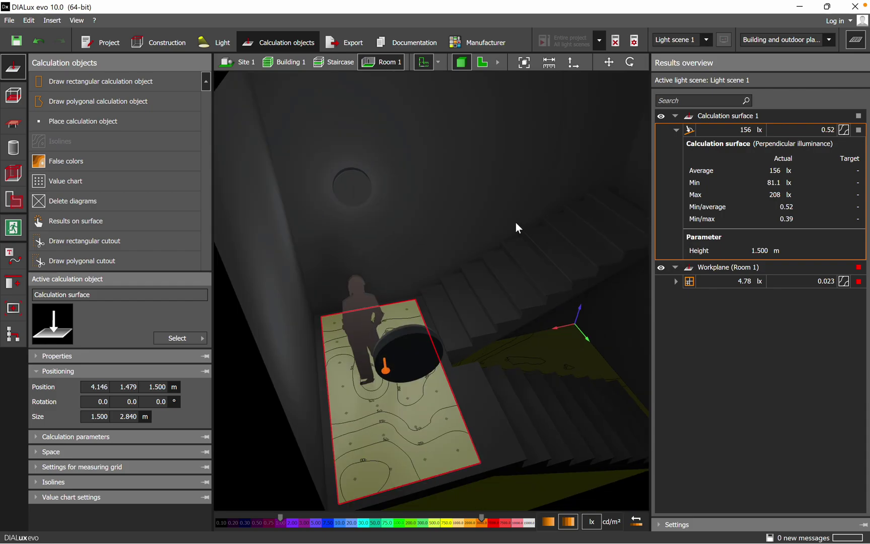
click(859, 45)
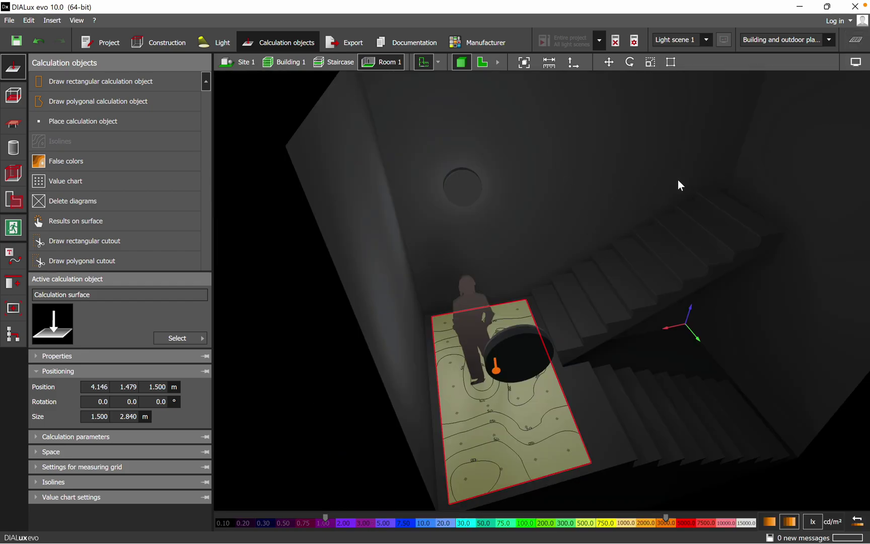
Deselect the calculation surface and orbit to look straight down the lit stairwell.
click(750, 342)
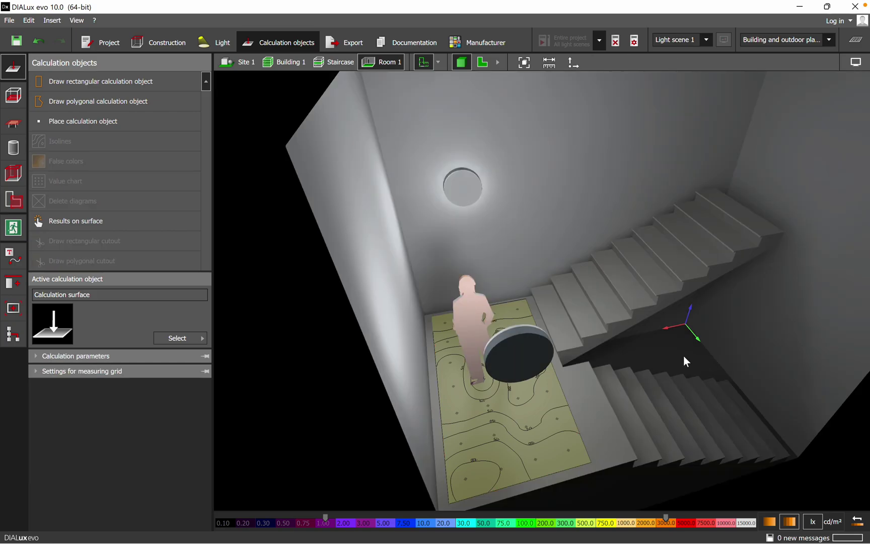
right_drag(633, 427, 508, 429)
scroll(364, 171, up, 5)
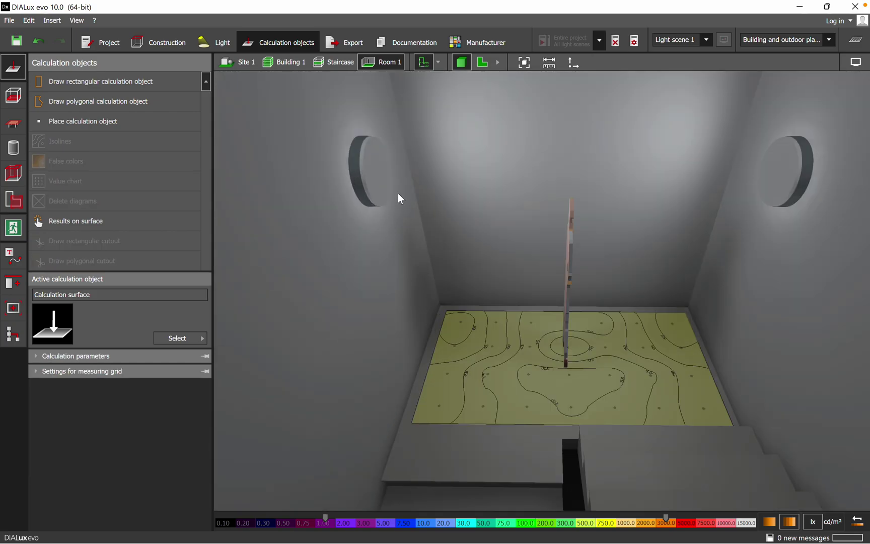
click(855, 64)
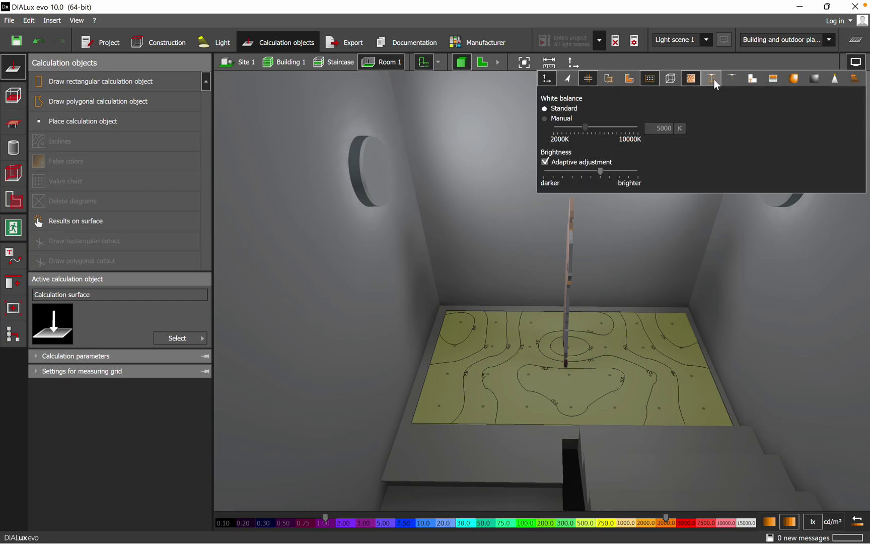
click(374, 194)
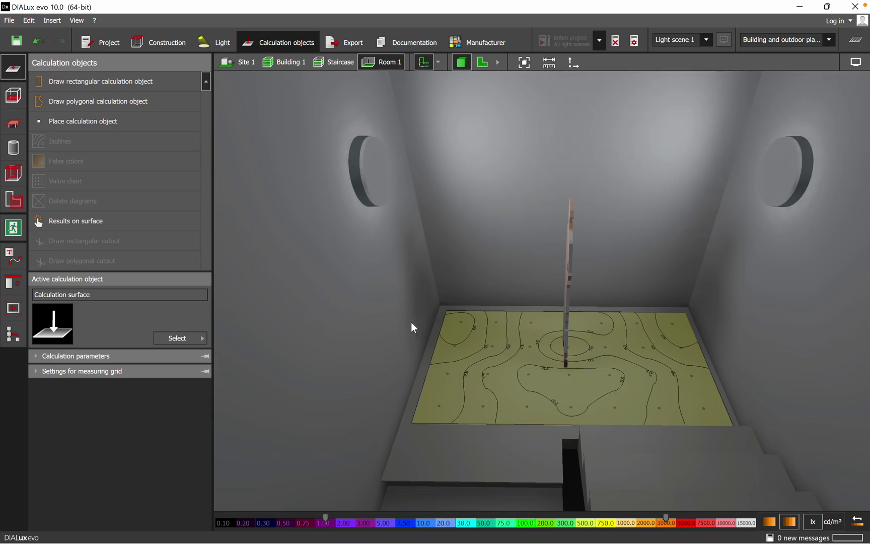
mouse_move(607, 443)
mouse_down()
mouse_move(621, 400)
mouse_move(722, 229)
mouse_move(602, 381)
mouse_move(566, 407)
mouse_move(580, 421)
mouse_move(544, 385)
mouse_move(556, 366)
mouse_move(485, 349)
mouse_move(484, 336)
mouse_move(519, 322)
mouse_up()
drag(495, 229, 497, 283)
drag(466, 411, 497, 443)
scroll(551, 408, up, 2)
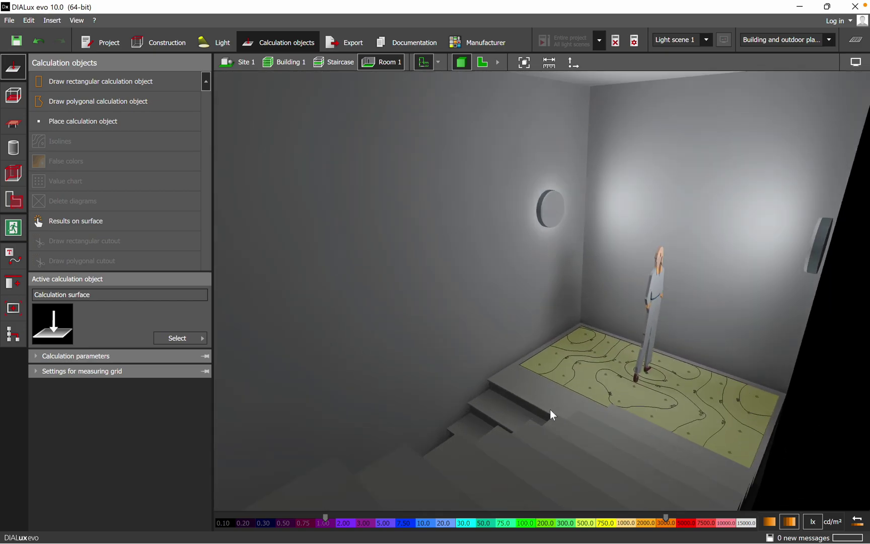